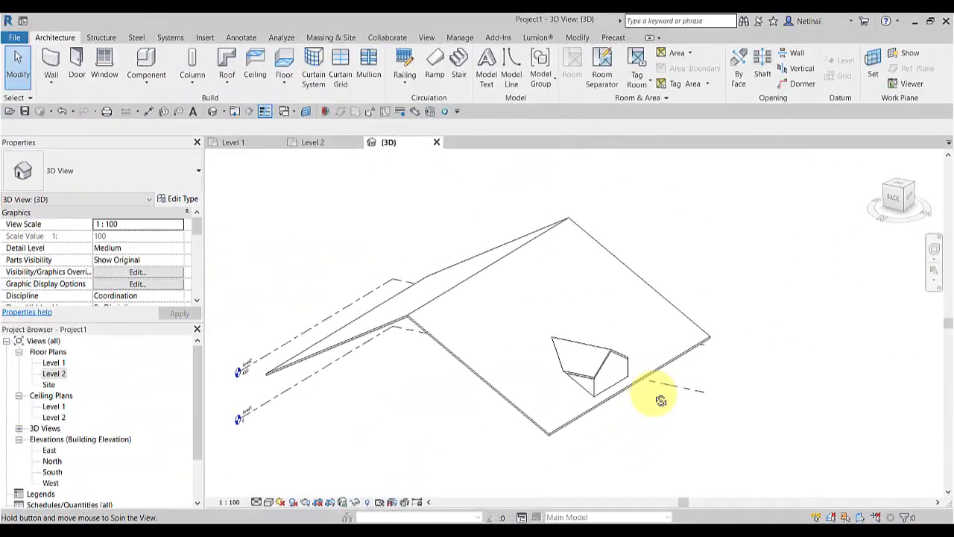
Orbit the model to inspect the small house's roof and walls and the large roof.
{"action": "mouse_move", "coordinate": [663, 396]}
{"action": "middle_mouse_down", "text": "shift"}
{"action": "mouse_move", "coordinate": [483, 440]}
{"action": "mouse_move", "coordinate": [566, 438]}
{"action": "middle_mouse_up", "text": "shift"}
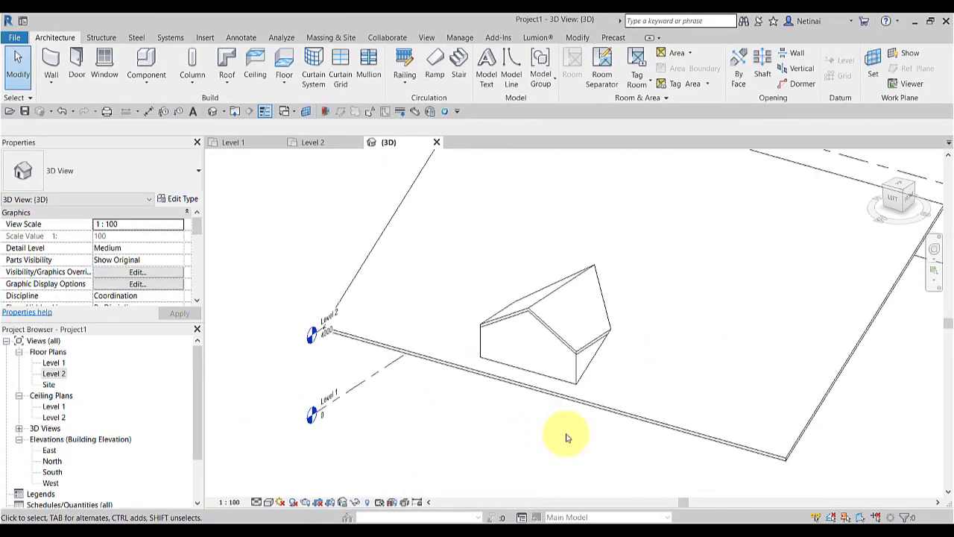
{"action": "scroll", "coordinate": [605, 204], "scroll_direction": "up", "scroll_amount": 2}
{"action": "scroll", "coordinate": [571, 324], "scroll_direction": "up", "scroll_amount": 2}
{"action": "left_click", "coordinate": [571, 325]}
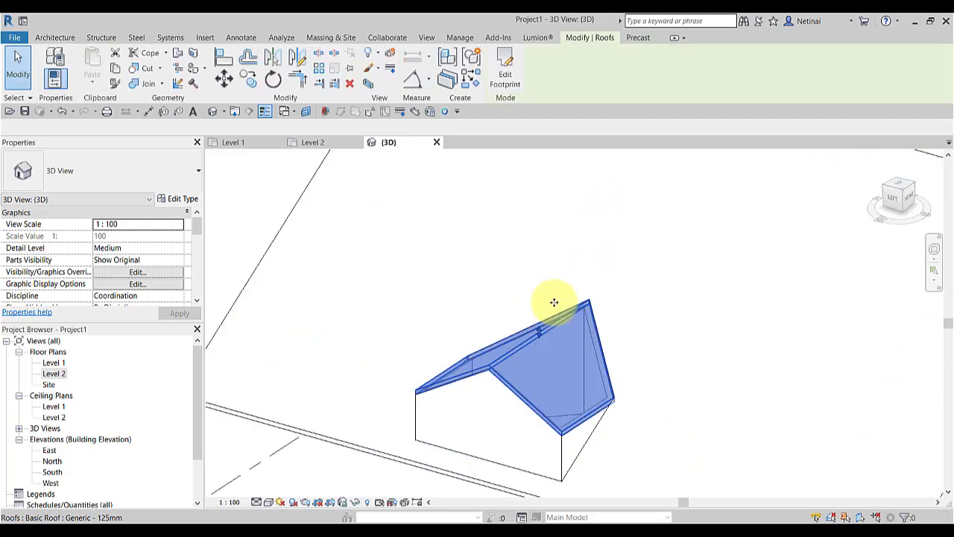
{"action": "scroll", "coordinate": [548, 329], "scroll_direction": "down", "scroll_amount": 3}
{"action": "left_click", "coordinate": [529, 441]}
{"action": "mouse_move", "coordinate": [531, 432]}
{"action": "middle_mouse_down", "text": "shift"}
{"action": "mouse_move", "coordinate": [503, 365]}
{"action": "mouse_move", "coordinate": [437, 330]}
{"action": "mouse_move", "coordinate": [482, 390]}
{"action": "mouse_move", "coordinate": [509, 328]}
{"action": "middle_mouse_up", "text": "shift"}
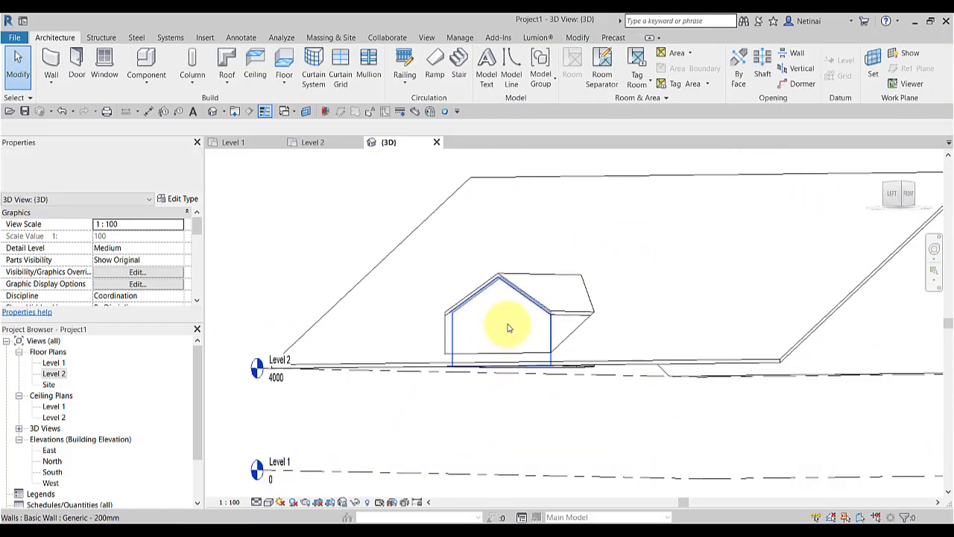
{"action": "left_click", "coordinate": [509, 328]}
{"action": "left_click", "coordinate": [505, 415]}
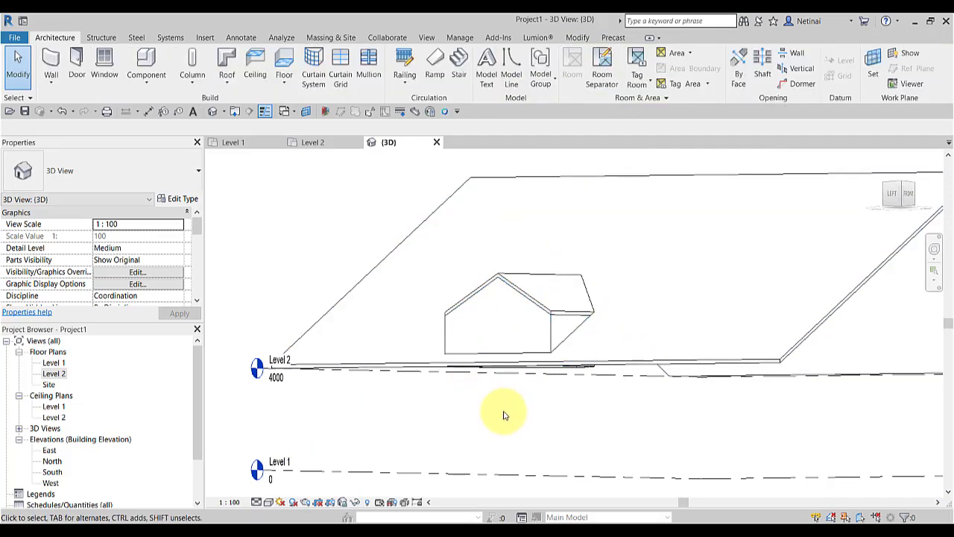
{"action": "mouse_move", "coordinate": [505, 415]}
{"action": "middle_mouse_down", "text": "shift"}
{"action": "mouse_move", "coordinate": [561, 403]}
{"action": "mouse_move", "coordinate": [618, 410]}
{"action": "mouse_move", "coordinate": [601, 418]}
{"action": "middle_mouse_up", "text": "shift"}
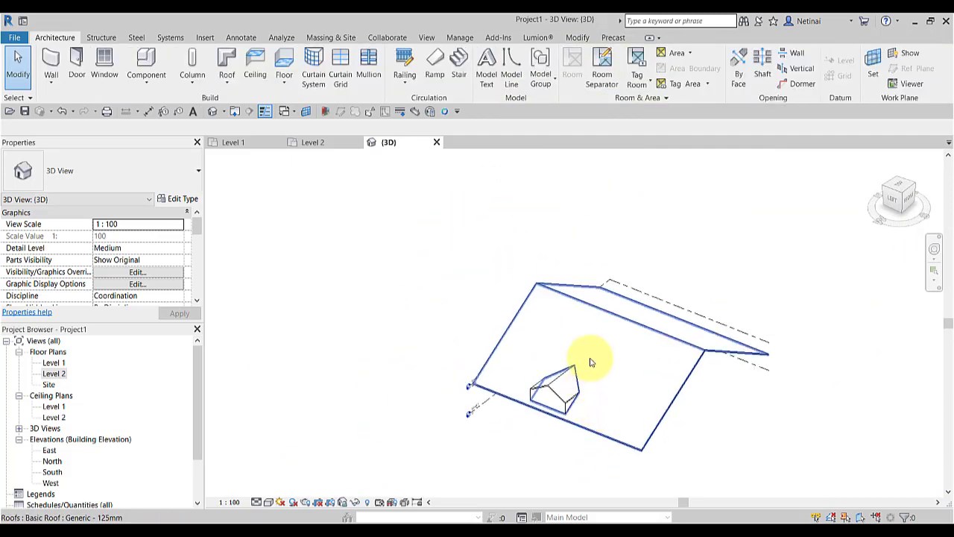
Delete the large roof, the small house's wall chain and its roof.
{"action": "left_click", "coordinate": [533, 301]}
{"action": "key", "text": "Delete"}
{"action": "scroll", "coordinate": [561, 395], "scroll_direction": "up", "scroll_amount": 2}
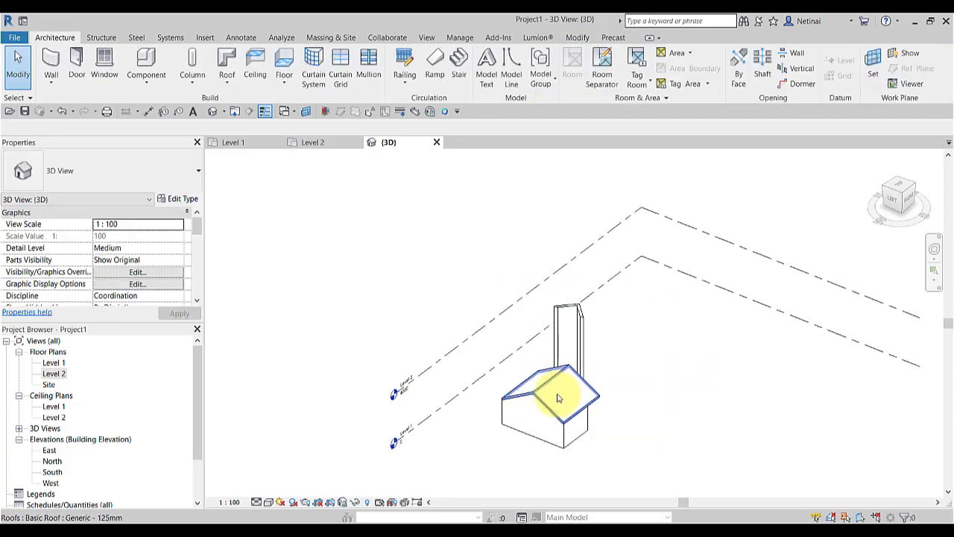
{"action": "key", "text": "Tab"}
{"action": "left_click", "coordinate": [581, 362]}
{"action": "key", "text": "Delete"}
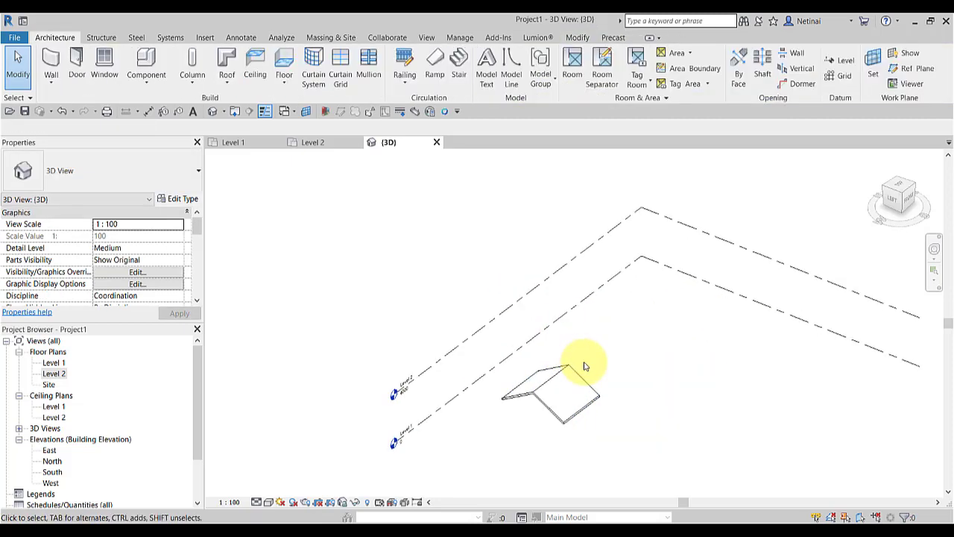
{"action": "left_click", "coordinate": [597, 384]}
{"action": "key", "text": "Delete"}
{"action": "scroll", "coordinate": [616, 363], "scroll_direction": "down", "scroll_amount": 1}
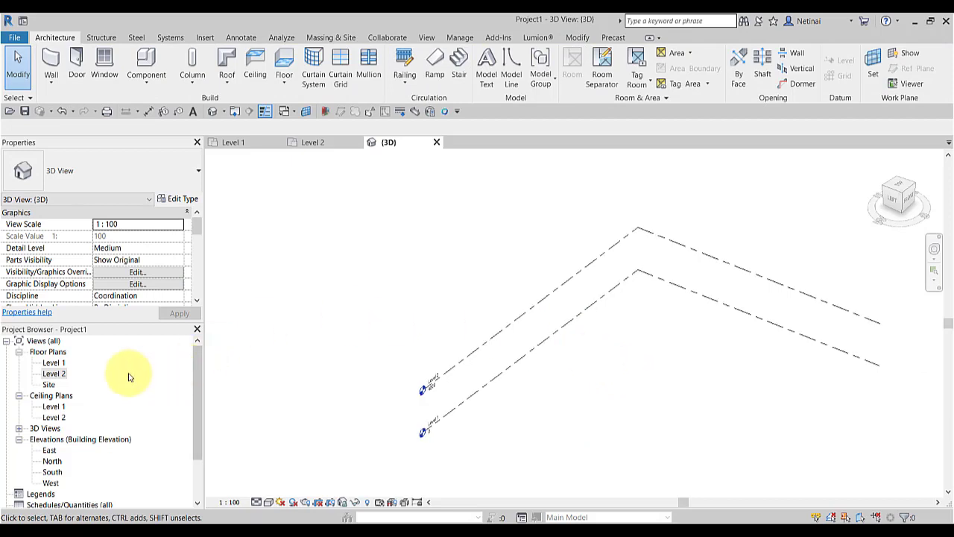
In the Level 2 plan, sketch a 16000 × 25000 rectangular roof footprint.
{"action": "double_click", "coordinate": [54, 374]}
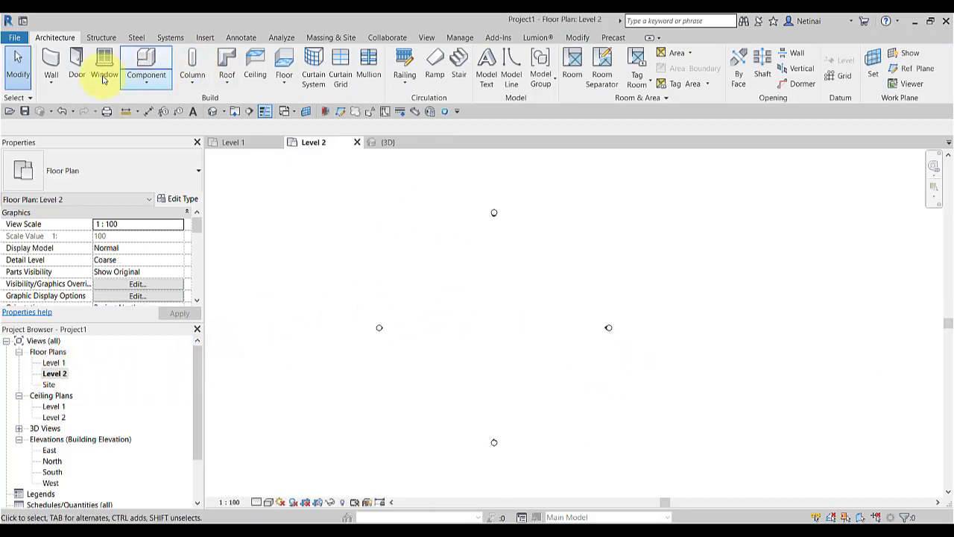
{"action": "left_click", "coordinate": [227, 81]}
{"action": "left_click", "coordinate": [239, 100]}
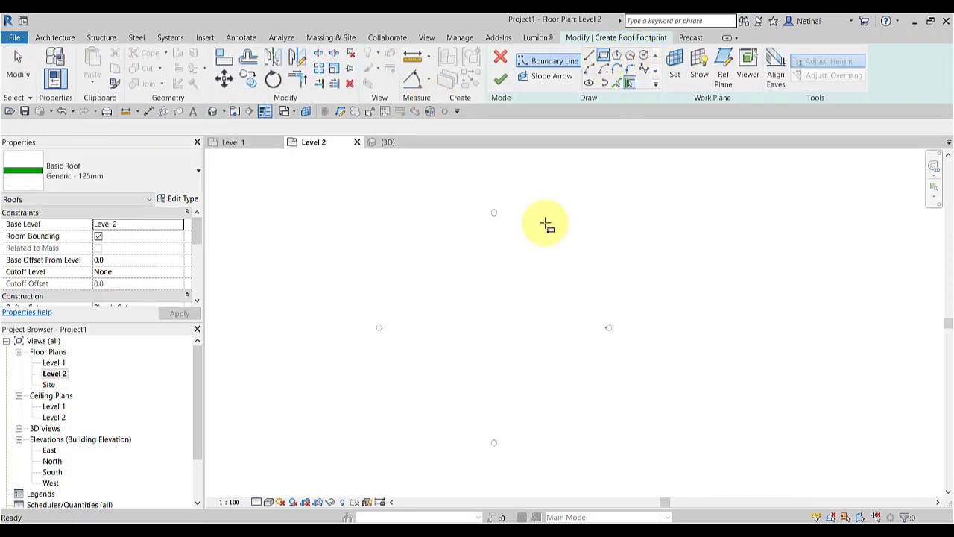
{"action": "left_click", "coordinate": [454, 276]}
{"action": "left_click", "coordinate": [527, 389]}
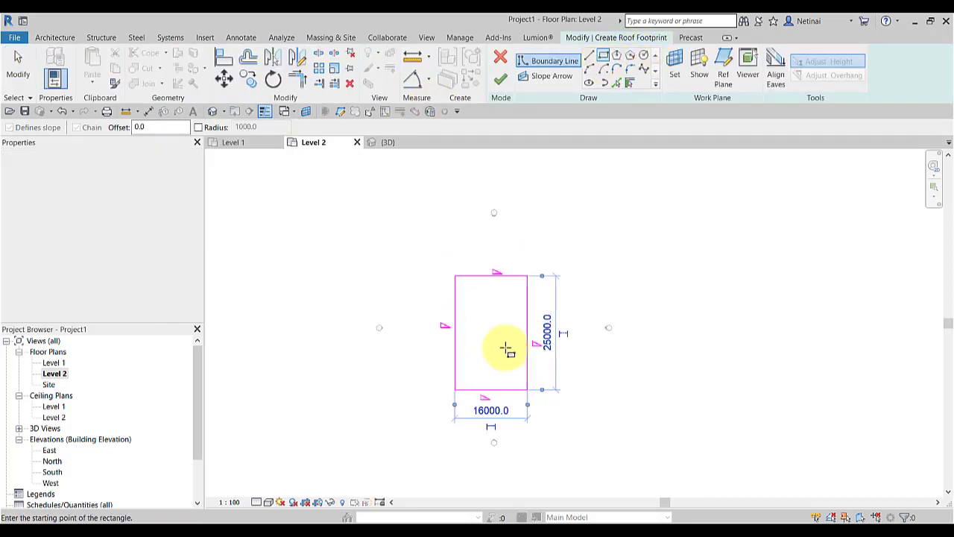
{"action": "scroll", "coordinate": [505, 349], "scroll_direction": "up", "scroll_amount": 2}
{"action": "key", "text": "Escape"}
{"action": "key", "text": "Escape"}
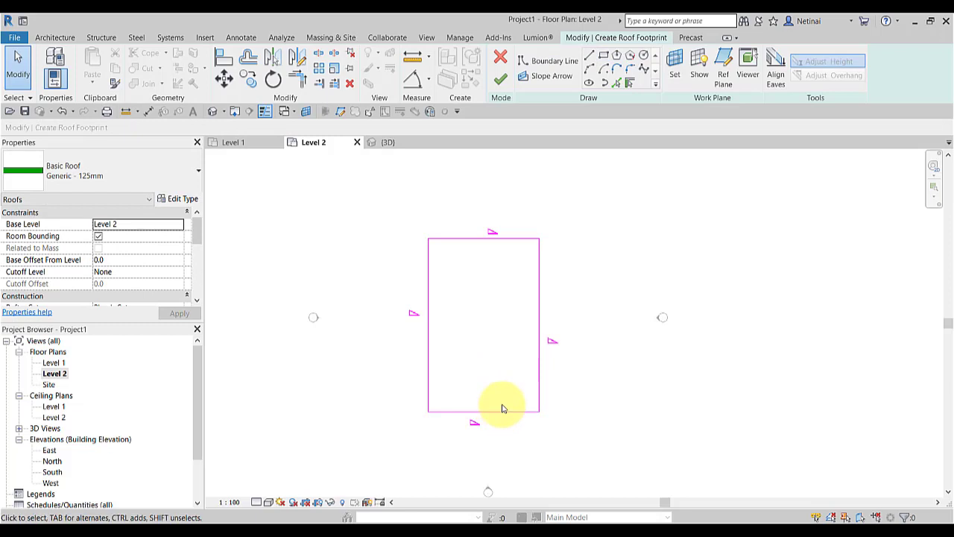
Make the top and bottom footprint edges non-slope-defining and finish the gable roof.
{"action": "left_click", "coordinate": [485, 411]}
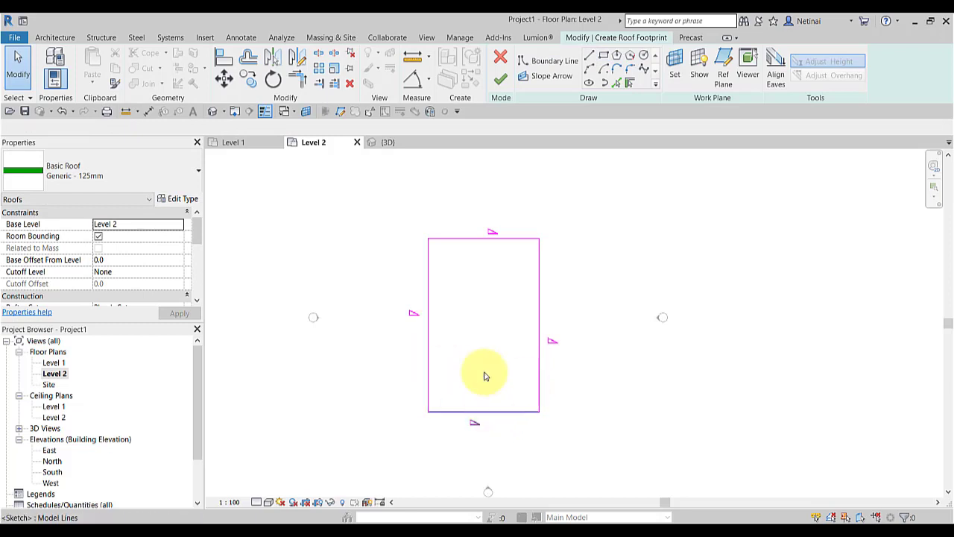
{"action": "left_click", "coordinate": [470, 238], "text": "ctrl"}
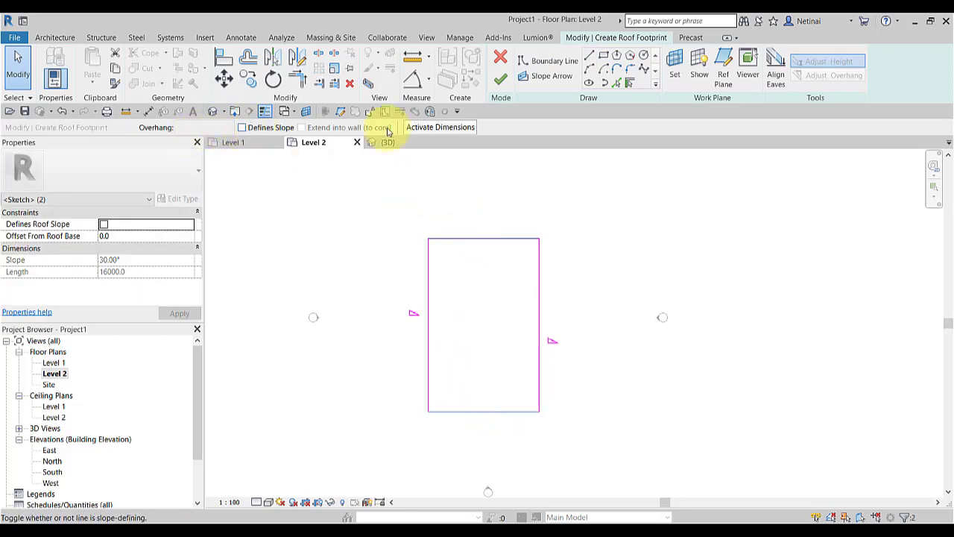
{"action": "left_click", "coordinate": [498, 81]}
{"action": "left_click", "coordinate": [594, 319]}
{"action": "scroll", "coordinate": [566, 332], "scroll_direction": "up", "scroll_amount": 2}
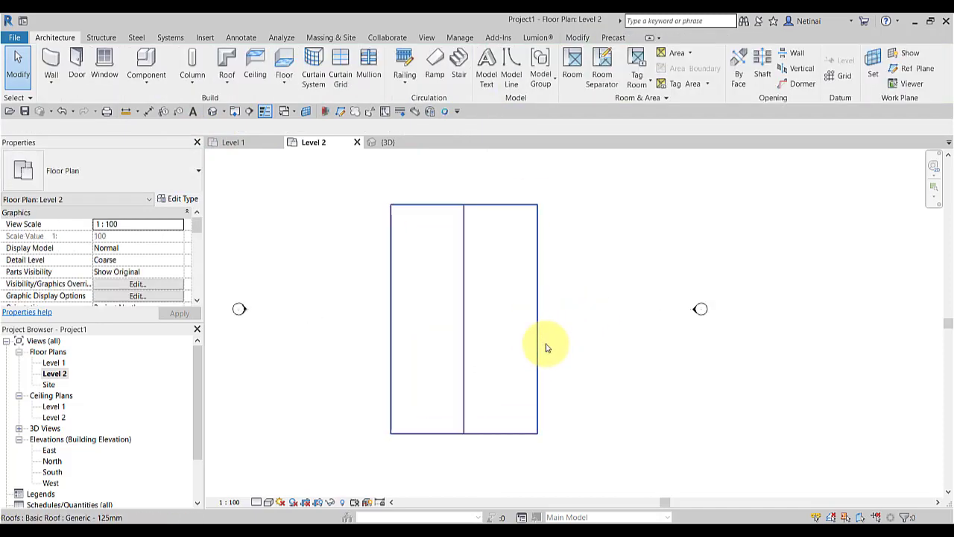
{"action": "middle_click_drag", "start_coordinate": [592, 336], "coordinate": [641, 333]}
{"action": "scroll", "coordinate": [601, 314], "scroll_direction": "up", "scroll_amount": 1}
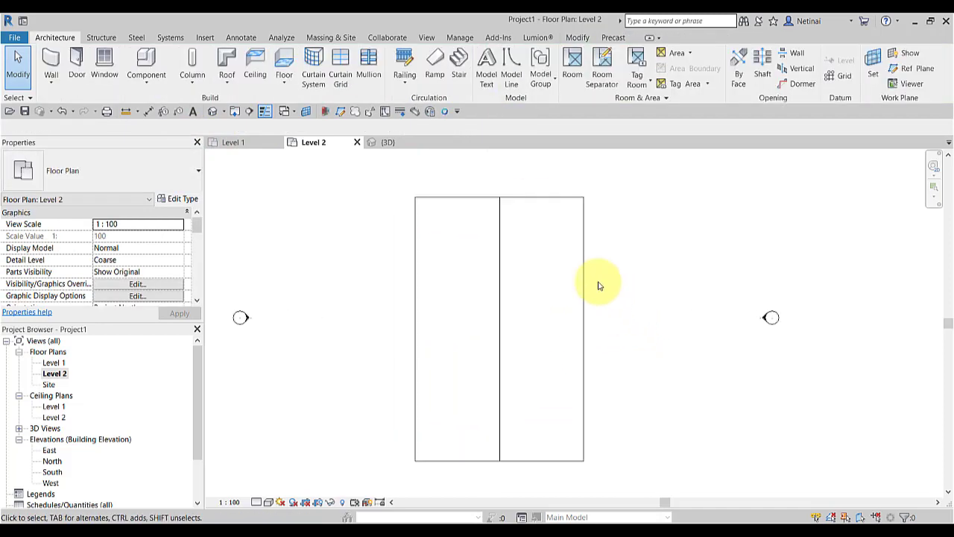
Sketch a roughly 5200 × 3700 rectangular dormer footprint inside the main roof.
{"action": "left_click", "coordinate": [228, 63]}
{"action": "left_click", "coordinate": [604, 55]}
{"action": "scroll", "coordinate": [430, 331], "scroll_direction": "up", "scroll_amount": 2}
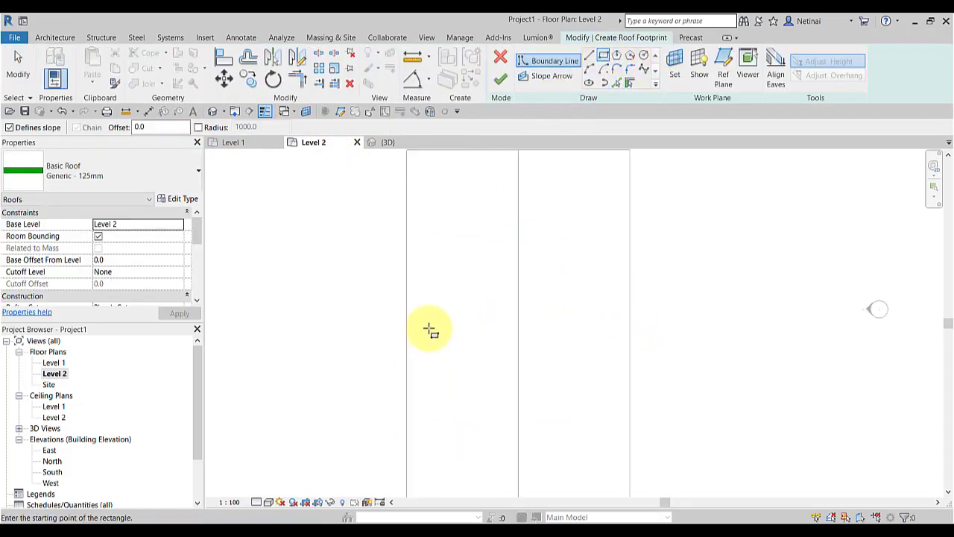
{"action": "scroll", "coordinate": [430, 330], "scroll_direction": "up", "scroll_amount": 1}
{"action": "left_click", "coordinate": [415, 267]}
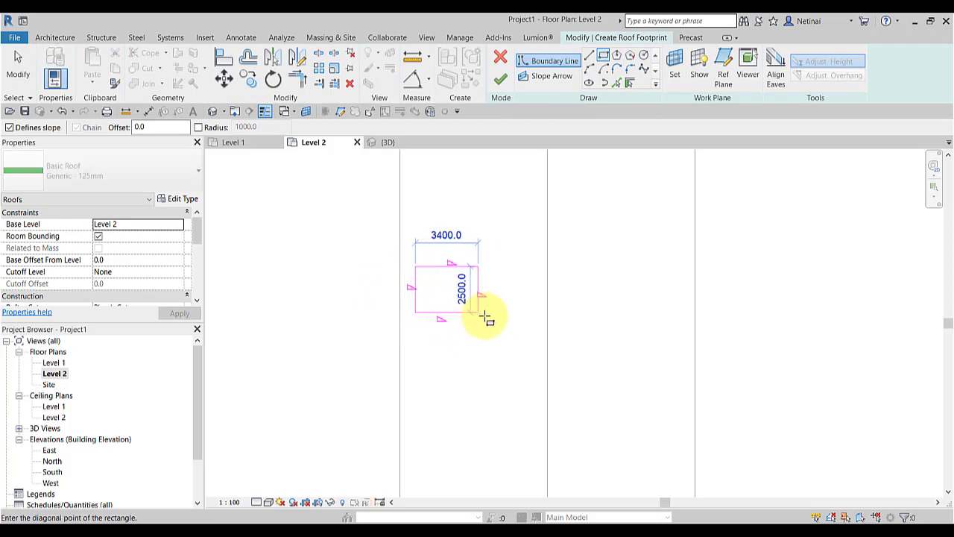
{"action": "left_click", "coordinate": [511, 334]}
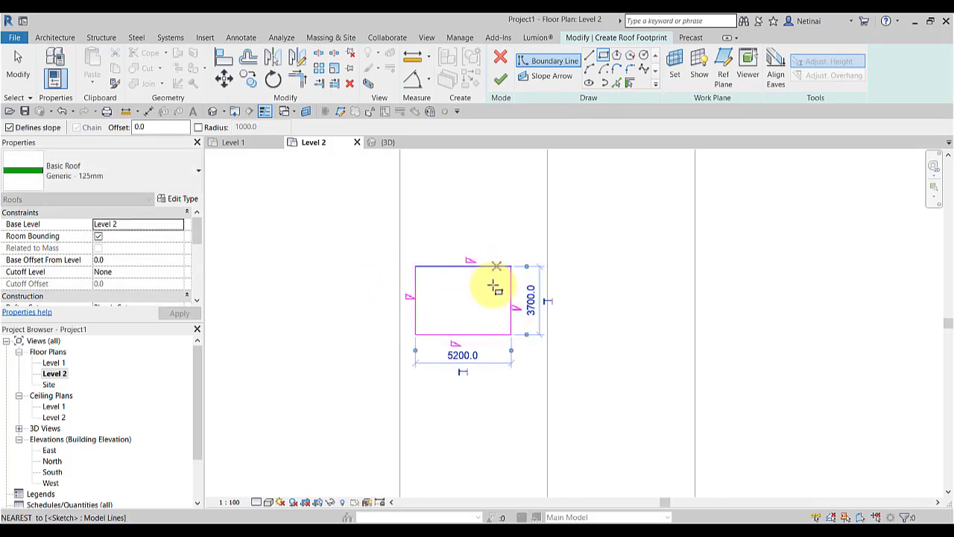
{"action": "key", "text": "Escape"}
{"action": "key", "text": "Escape"}
Adjust the dormer sketch's slope-defining side edge and finish the dormer roof.
{"action": "scroll", "coordinate": [477, 292], "scroll_direction": "up", "scroll_amount": 1}
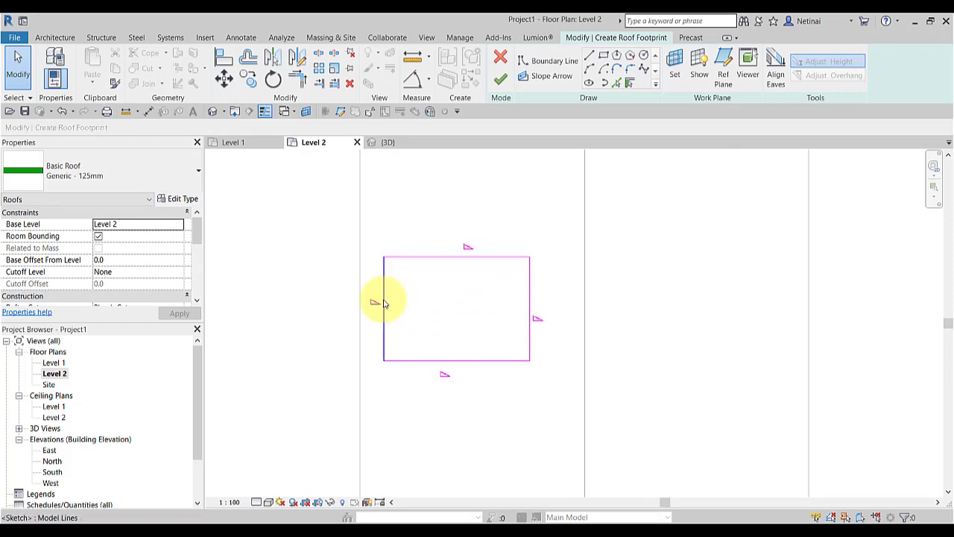
{"action": "left_click", "coordinate": [530, 273]}
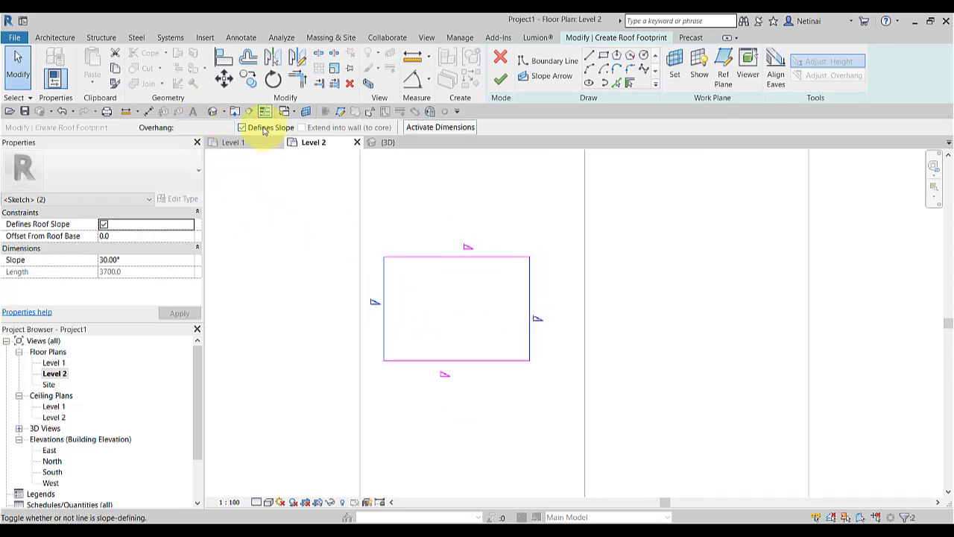
{"action": "left_click", "coordinate": [501, 80]}
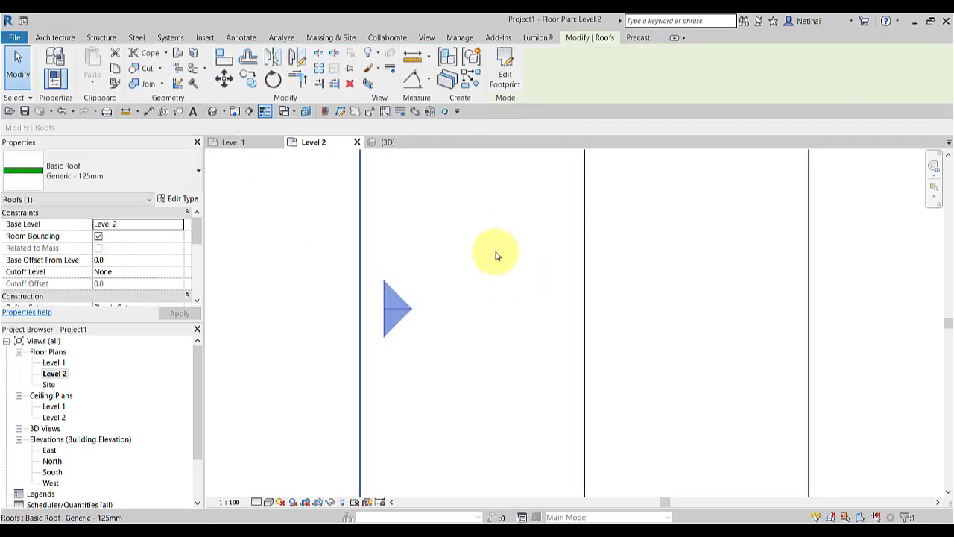
{"action": "scroll", "coordinate": [494, 268], "scroll_direction": "down", "scroll_amount": 3}
{"action": "mouse_move", "coordinate": [543, 403]}
{"action": "middle_mouse_down"}
{"action": "mouse_move", "coordinate": [574, 259]}
{"action": "mouse_move", "coordinate": [560, 383]}
{"action": "mouse_move", "coordinate": [598, 362]}
{"action": "mouse_move", "coordinate": [583, 415]}
{"action": "mouse_move", "coordinate": [552, 321]}
{"action": "middle_mouse_up"}
In 3D, set the dormer roof's Base Offset From Level to 2000 and check it above the gable.
{"action": "left_click", "coordinate": [212, 112]}
{"action": "scroll", "coordinate": [565, 368], "scroll_direction": "up", "scroll_amount": 3}
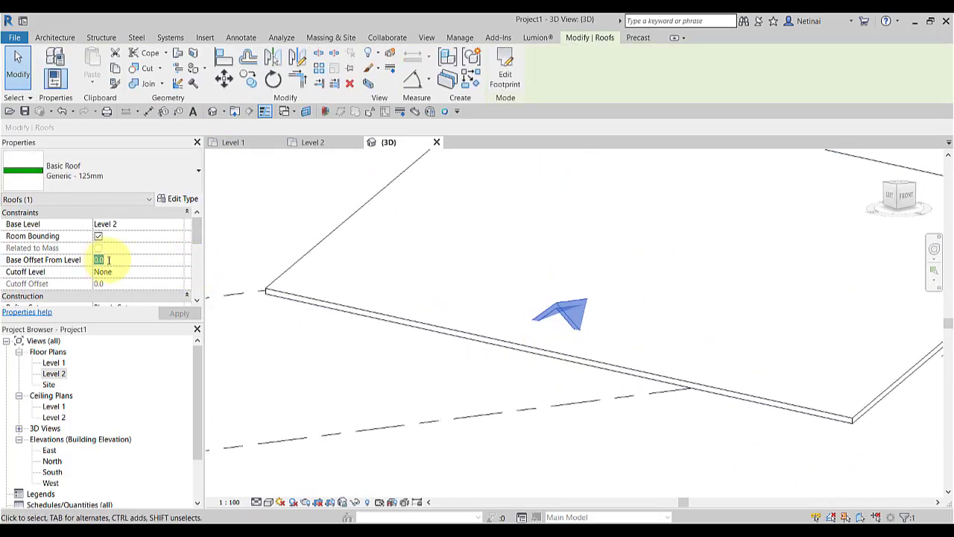
{"action": "left_click", "coordinate": [140, 260]}
{"action": "type", "text": "1000"}
{"action": "key", "text": "Return"}
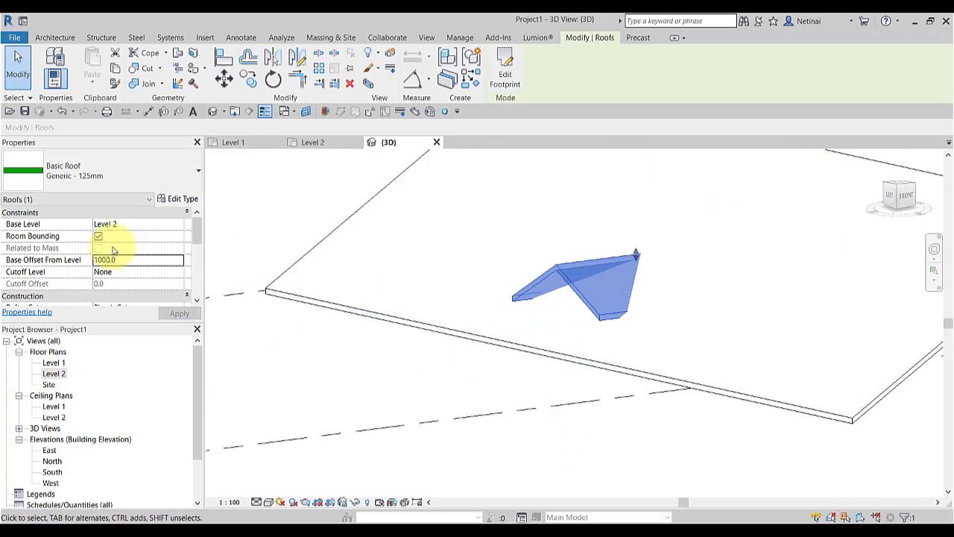
{"action": "type", "text": "00"}
{"action": "key", "text": "Return"}
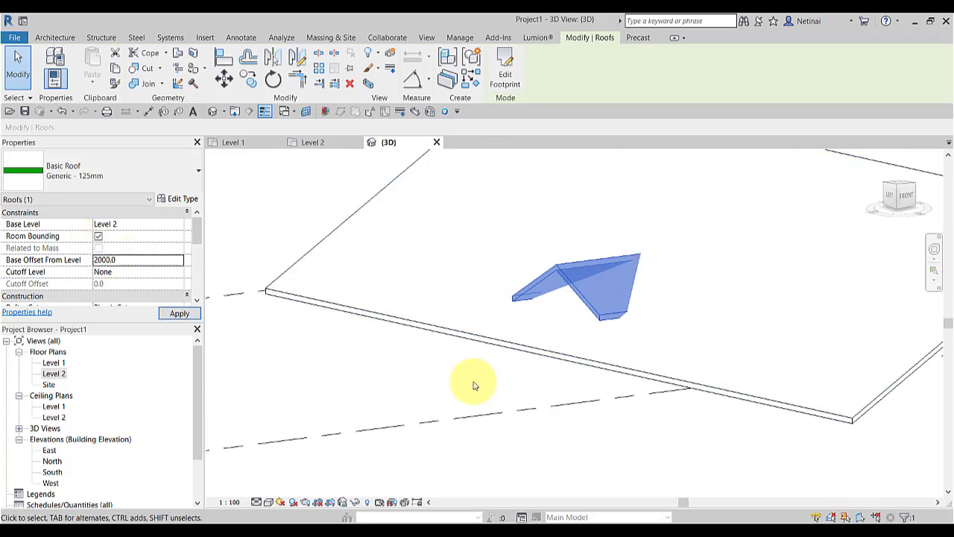
{"action": "mouse_move", "coordinate": [475, 383]}
{"action": "middle_mouse_down", "text": "shift"}
{"action": "mouse_move", "coordinate": [545, 420]}
{"action": "mouse_move", "coordinate": [660, 428]}
{"action": "mouse_move", "coordinate": [529, 454]}
{"action": "middle_mouse_up", "text": "shift"}
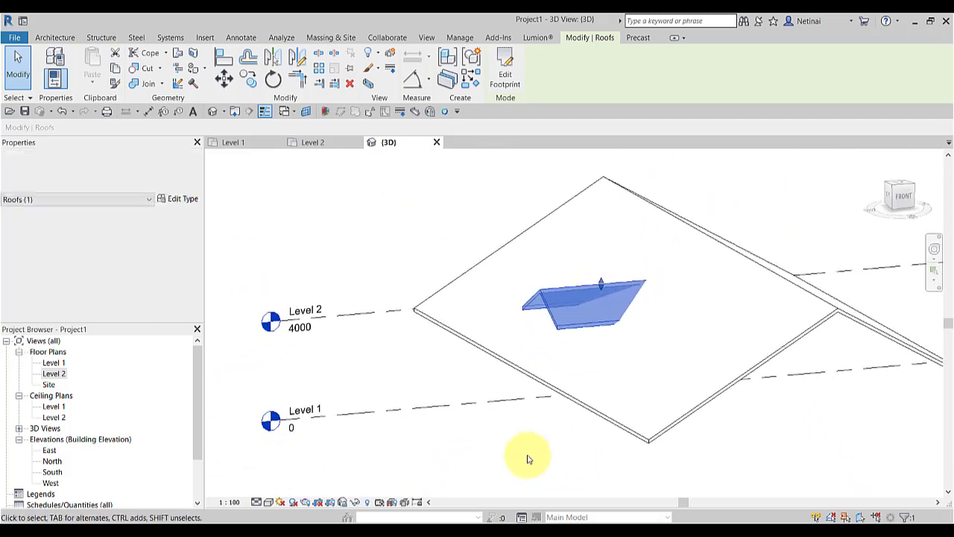
{"action": "left_click", "coordinate": [529, 454]}
{"action": "mouse_move", "coordinate": [646, 419]}
{"action": "middle_mouse_down", "text": "shift"}
{"action": "mouse_move", "coordinate": [618, 368]}
{"action": "mouse_move", "coordinate": [632, 424]}
{"action": "mouse_move", "coordinate": [681, 390]}
{"action": "mouse_move", "coordinate": [649, 313]}
{"action": "mouse_move", "coordinate": [734, 453]}
{"action": "mouse_move", "coordinate": [558, 323]}
{"action": "mouse_move", "coordinate": [767, 404]}
{"action": "mouse_move", "coordinate": [673, 373]}
{"action": "mouse_move", "coordinate": [692, 360]}
{"action": "mouse_move", "coordinate": [671, 346]}
{"action": "middle_mouse_up", "text": "shift"}
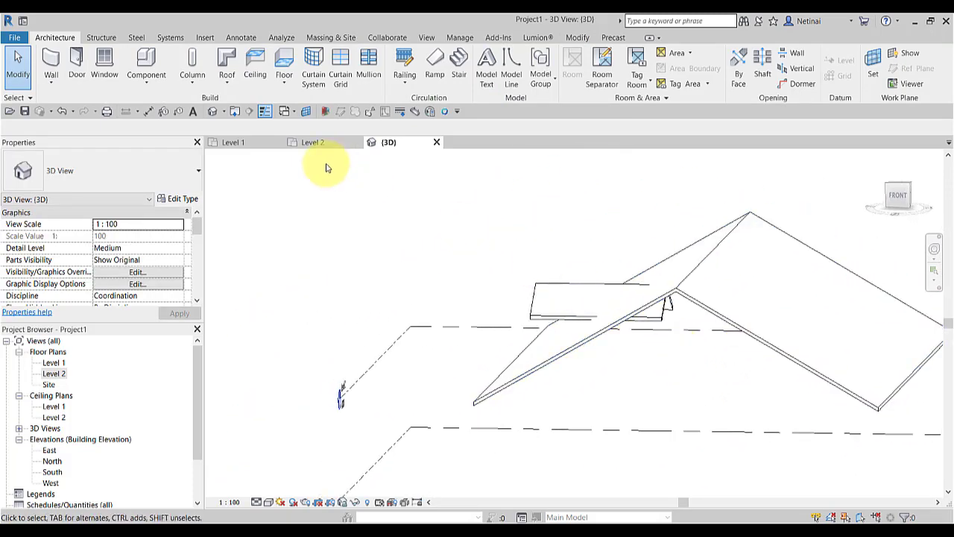
Use Join/Unjoin Roof to join the dormer roof to the main roof's sloped face.
{"action": "left_click", "coordinate": [578, 39]}
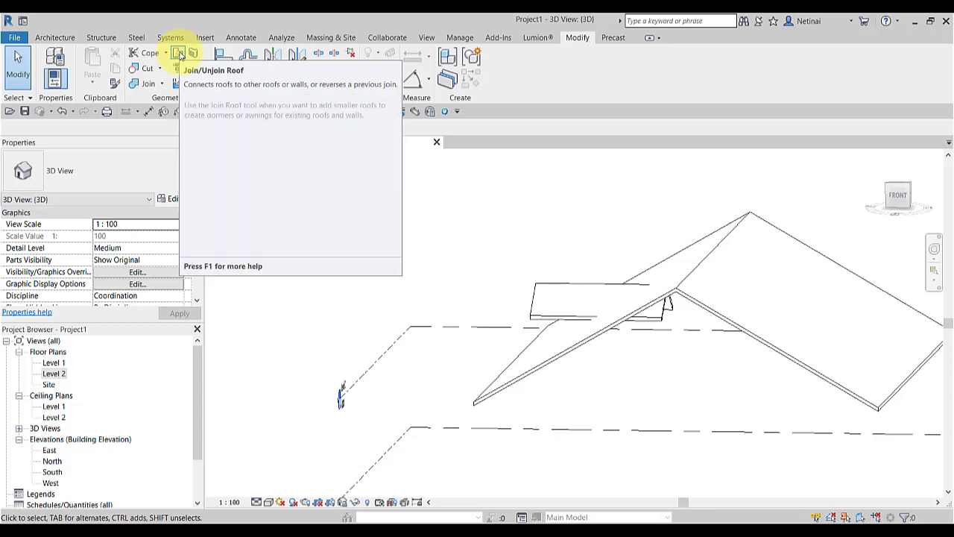
{"action": "left_click", "coordinate": [179, 55]}
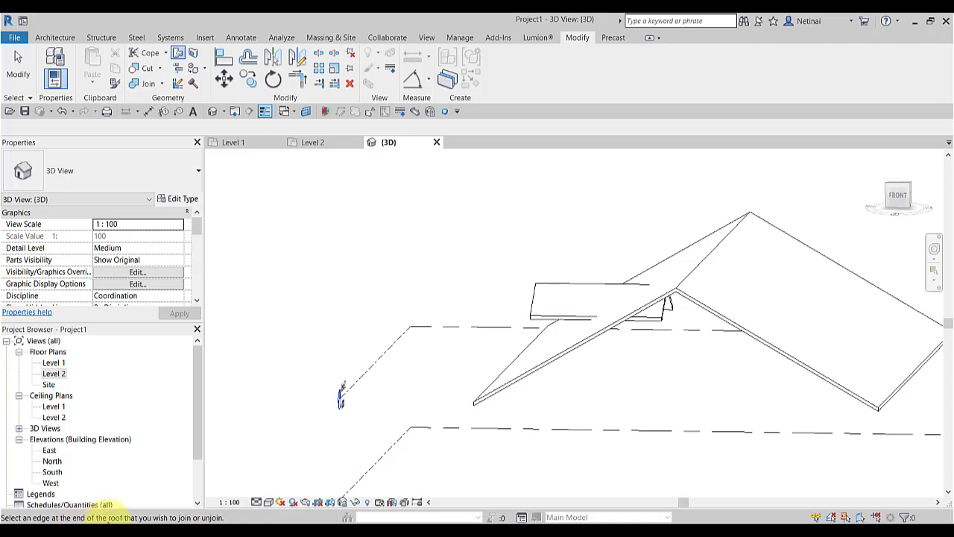
{"action": "scroll", "coordinate": [701, 358], "scroll_direction": "up", "scroll_amount": 3}
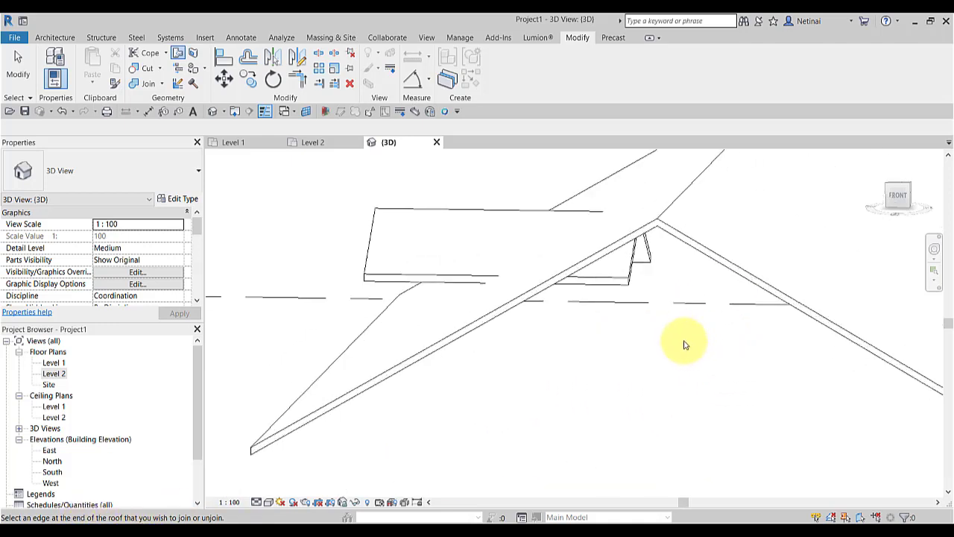
{"action": "scroll", "coordinate": [679, 339], "scroll_direction": "up", "scroll_amount": 2}
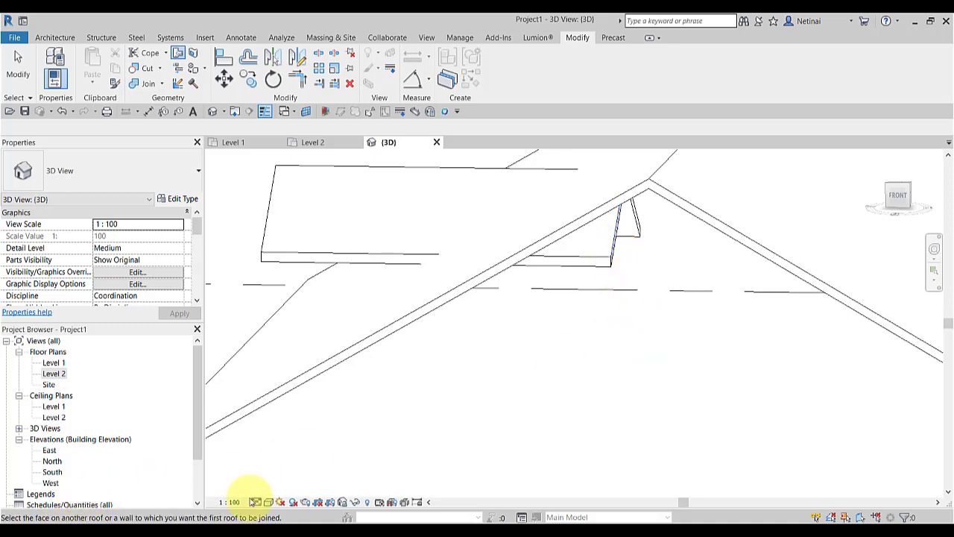
{"action": "scroll", "coordinate": [500, 447], "scroll_direction": "down", "scroll_amount": 2}
{"action": "scroll", "coordinate": [528, 347], "scroll_direction": "down", "scroll_amount": 3}
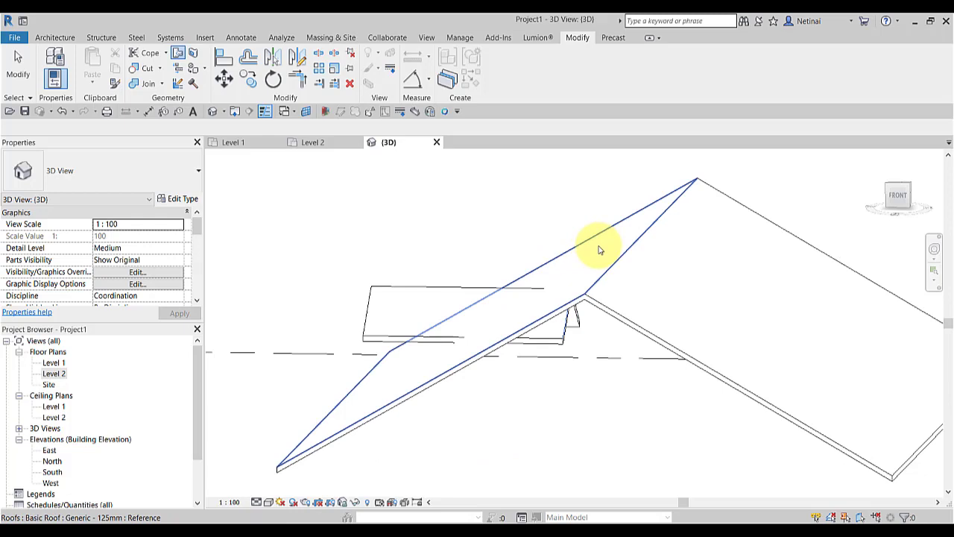
{"action": "mouse_move", "coordinate": [601, 249]}
{"action": "middle_mouse_down", "text": "shift"}
{"action": "mouse_move", "coordinate": [581, 372]}
{"action": "mouse_move", "coordinate": [584, 437]}
{"action": "mouse_move", "coordinate": [565, 362]}
{"action": "mouse_move", "coordinate": [649, 441]}
{"action": "mouse_move", "coordinate": [614, 380]}
{"action": "mouse_move", "coordinate": [604, 305]}
{"action": "middle_mouse_up", "text": "shift"}
{"action": "mouse_move", "coordinate": [611, 258]}
{"action": "middle_mouse_down", "text": "shift"}
{"action": "mouse_move", "coordinate": [582, 362]}
{"action": "mouse_move", "coordinate": [635, 313]}
{"action": "mouse_move", "coordinate": [579, 403]}
{"action": "mouse_move", "coordinate": [536, 301]}
{"action": "middle_mouse_up", "text": "shift"}
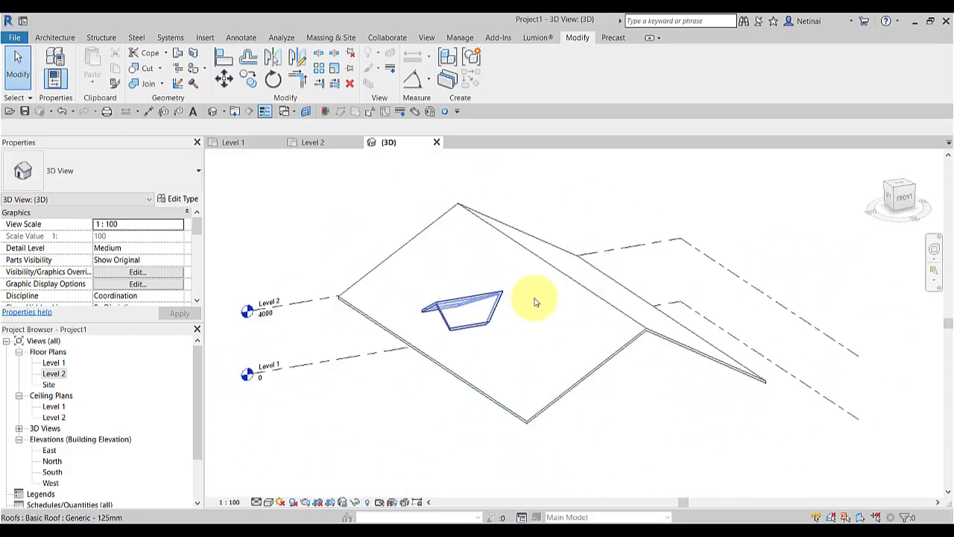
Edit the main roof footprint and pick the dormer roof's edges as new boundary lines.
{"action": "double_click", "coordinate": [472, 238]}
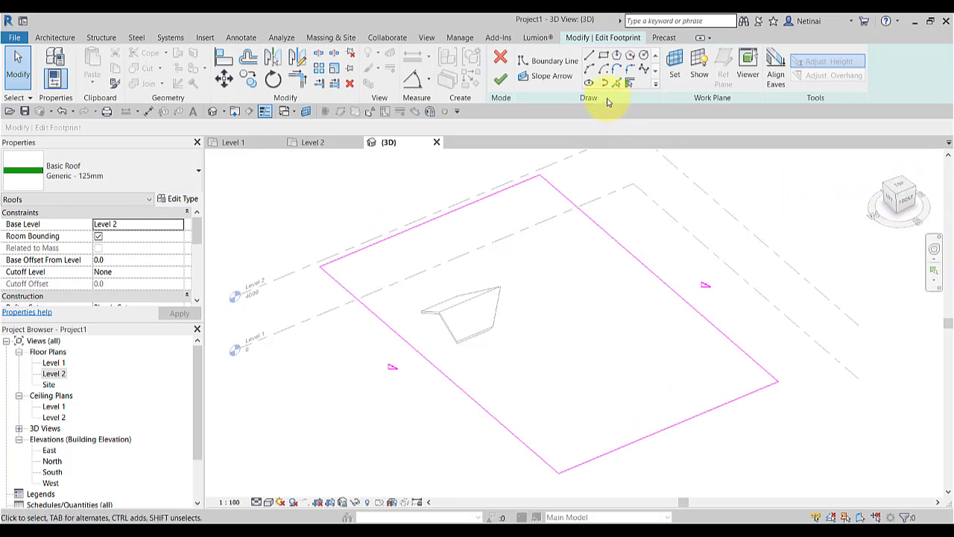
{"action": "left_click", "coordinate": [616, 85]}
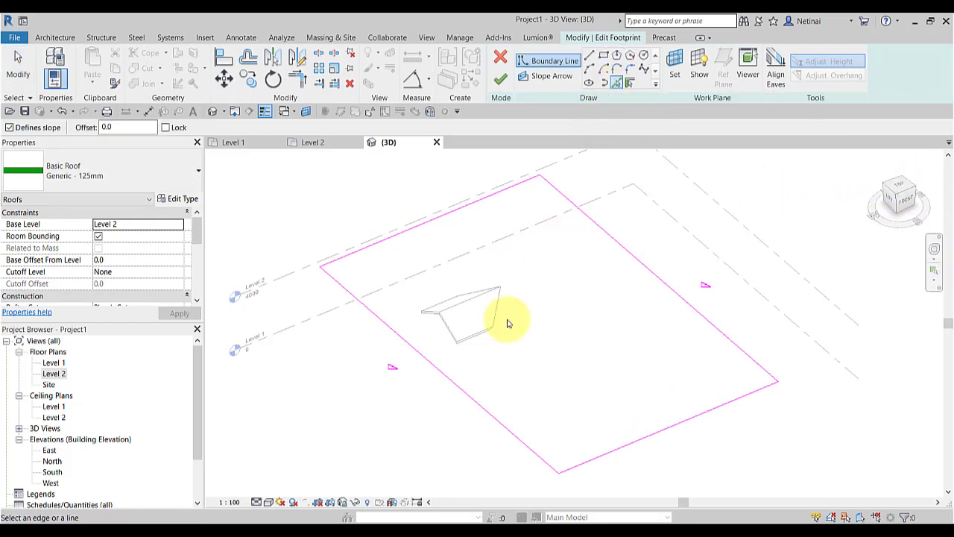
{"action": "scroll", "coordinate": [443, 341], "scroll_direction": "up", "scroll_amount": 3}
{"action": "scroll", "coordinate": [444, 358], "scroll_direction": "up", "scroll_amount": 3}
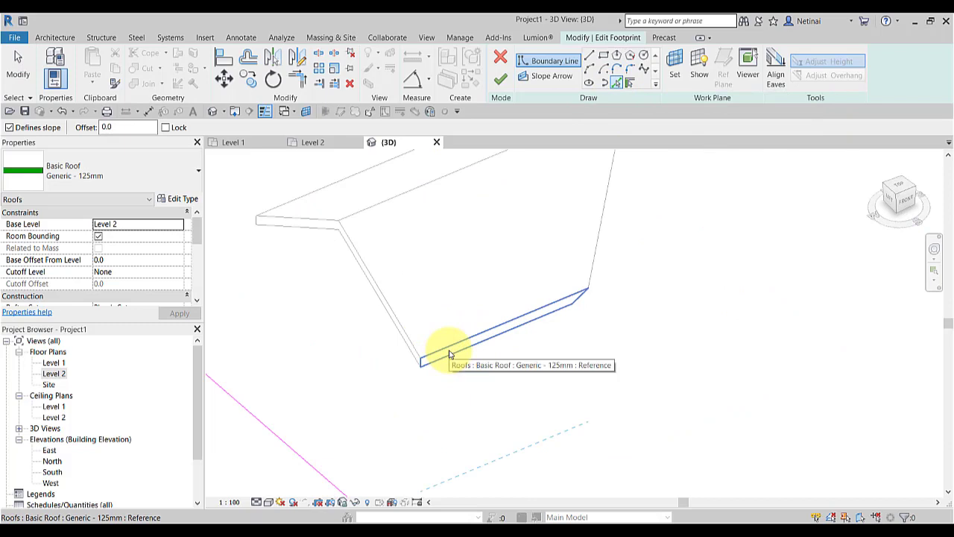
{"action": "key", "text": "Tab"}
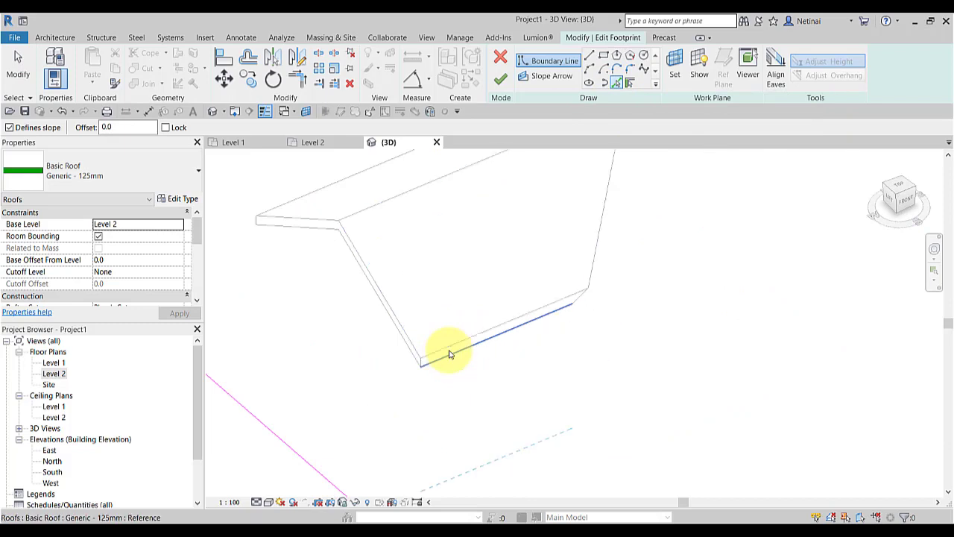
{"action": "left_click", "coordinate": [450, 354]}
{"action": "scroll", "coordinate": [609, 297], "scroll_direction": "down", "scroll_amount": 2}
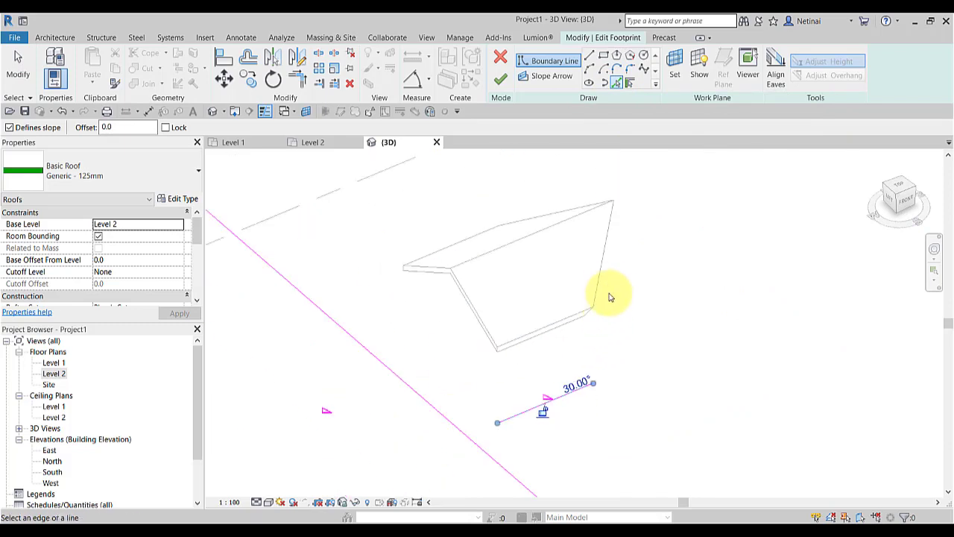
{"action": "mouse_move", "coordinate": [606, 291]}
{"action": "middle_mouse_down", "text": "shift"}
{"action": "mouse_move", "coordinate": [654, 331]}
{"action": "mouse_move", "coordinate": [513, 334]}
{"action": "middle_mouse_up", "text": "shift"}
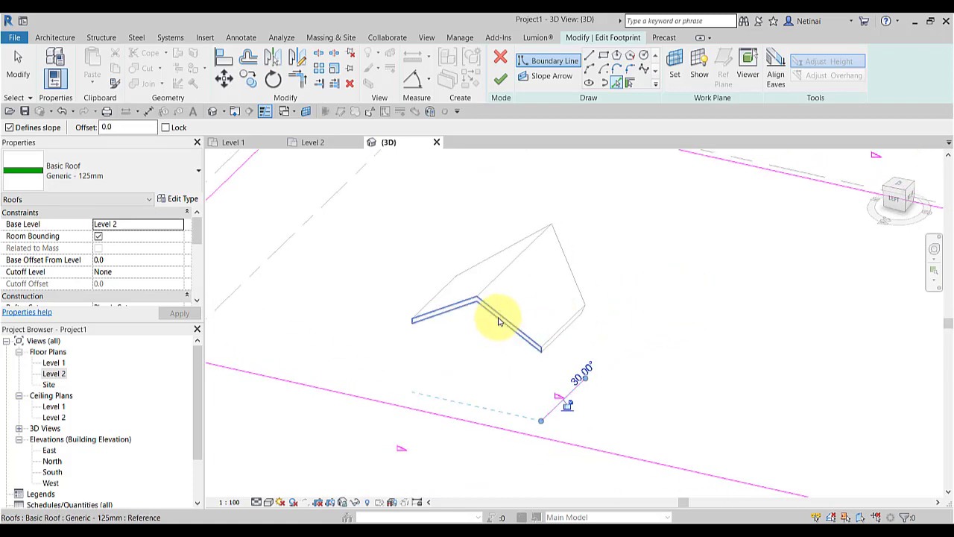
{"action": "middle_click_drag", "start_coordinate": [443, 351], "coordinate": [550, 380], "text": "shift"}
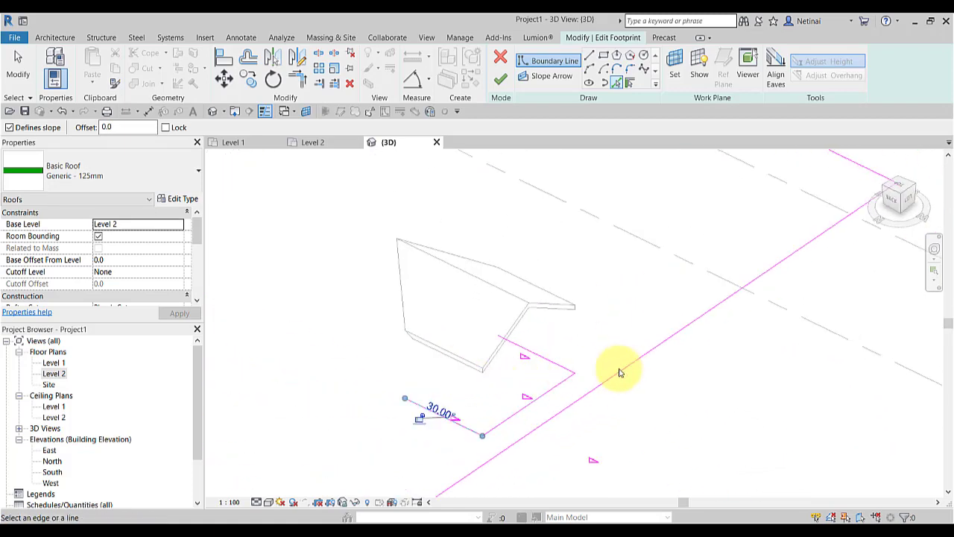
{"action": "mouse_move", "coordinate": [619, 373]}
{"action": "middle_mouse_down", "text": "shift"}
{"action": "mouse_move", "coordinate": [499, 249]}
{"action": "mouse_move", "coordinate": [485, 267]}
{"action": "middle_mouse_up", "text": "shift"}
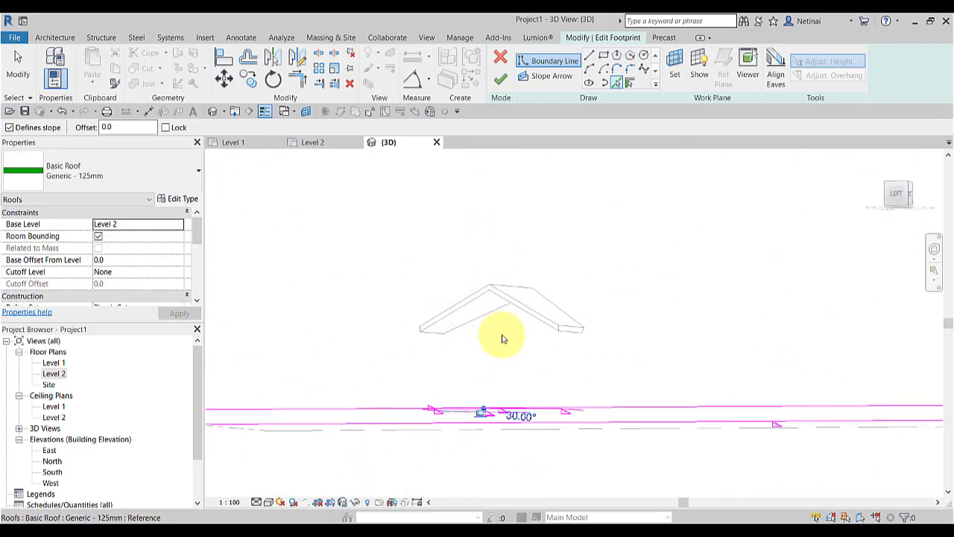
{"action": "mouse_move", "coordinate": [502, 339]}
{"action": "middle_mouse_down", "text": "shift"}
{"action": "mouse_move", "coordinate": [559, 335]}
{"action": "mouse_move", "coordinate": [557, 317]}
{"action": "mouse_move", "coordinate": [611, 330]}
{"action": "mouse_move", "coordinate": [537, 465]}
{"action": "mouse_move", "coordinate": [599, 392]}
{"action": "mouse_move", "coordinate": [571, 389]}
{"action": "middle_mouse_up", "text": "shift"}
Close the dormer outline into a loop with Trim/Extend to Corner (TR).
{"action": "key", "text": "Escape"}
{"action": "scroll", "coordinate": [626, 373], "scroll_direction": "down", "scroll_amount": 2}
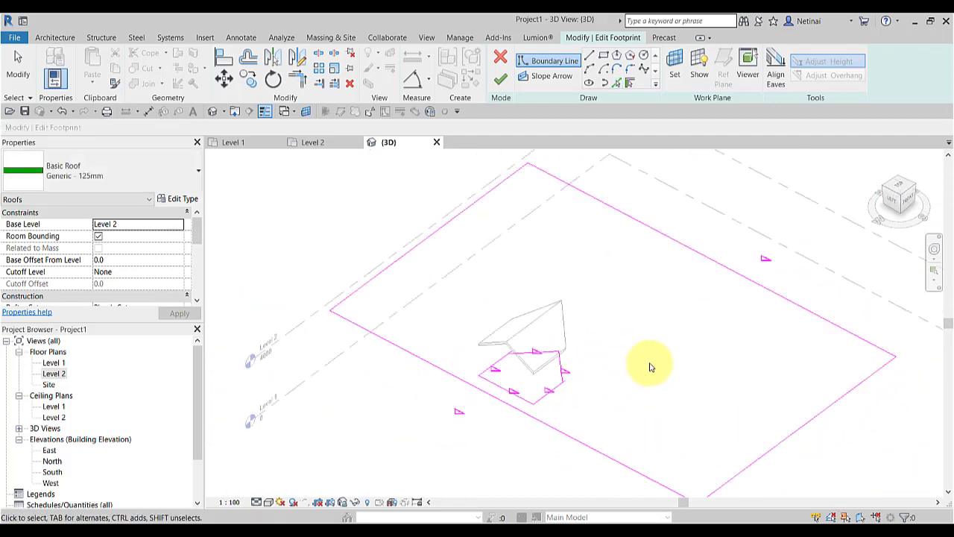
{"action": "mouse_move", "coordinate": [650, 362]}
{"action": "middle_mouse_down", "text": "shift"}
{"action": "mouse_move", "coordinate": [580, 426]}
{"action": "mouse_move", "coordinate": [550, 396]}
{"action": "middle_mouse_up", "text": "shift"}
{"action": "scroll", "coordinate": [542, 394], "scroll_direction": "up", "scroll_amount": 3}
{"action": "key", "text": "t"}
{"action": "key", "text": "r"}
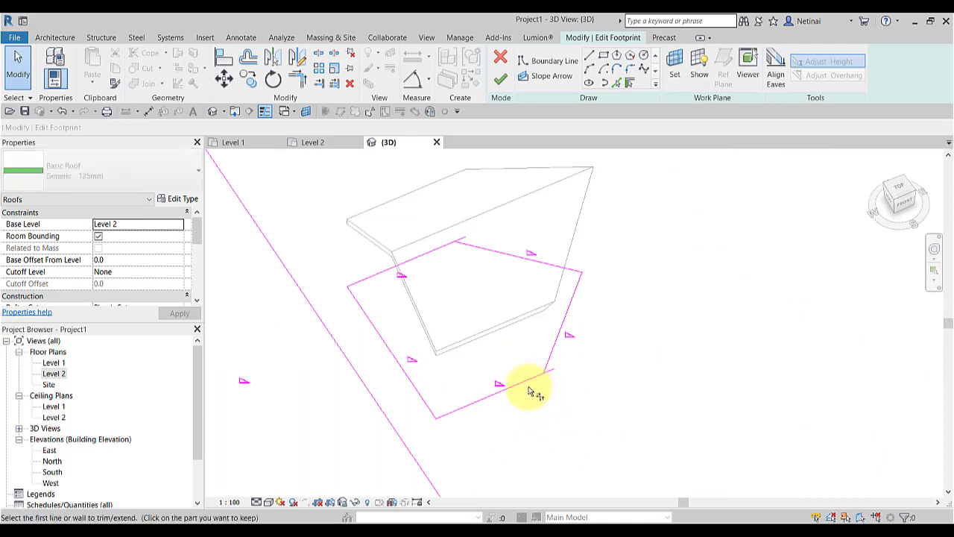
{"action": "scroll", "coordinate": [582, 388], "scroll_direction": "down", "scroll_amount": 2}
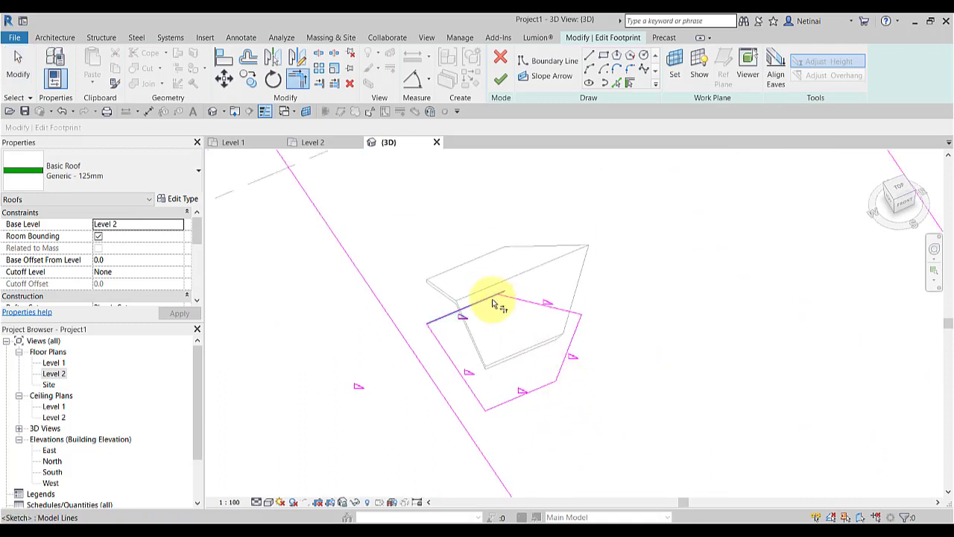
Set the five dormer outline lines to not define slope and finish the roof sketch.
{"action": "left_click", "coordinate": [520, 303]}
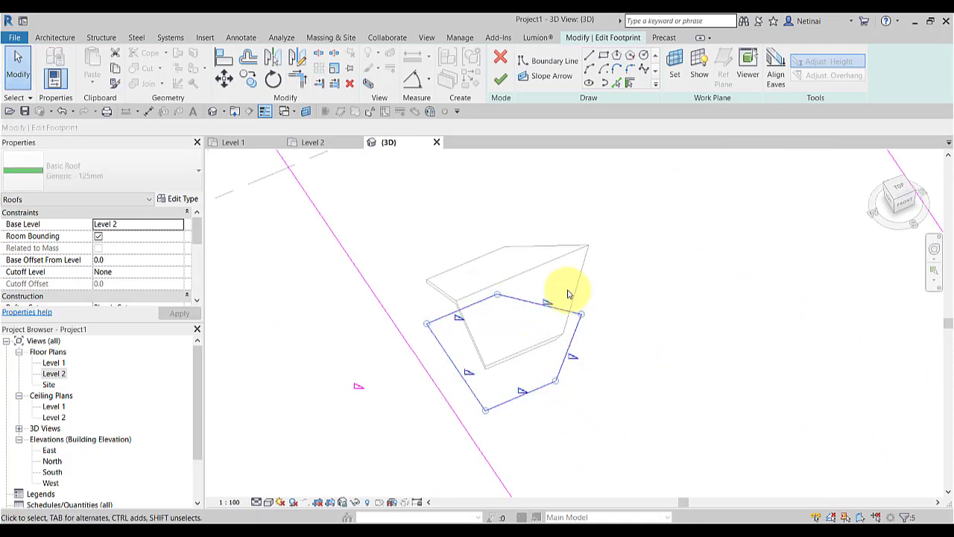
{"action": "left_click", "coordinate": [219, 125]}
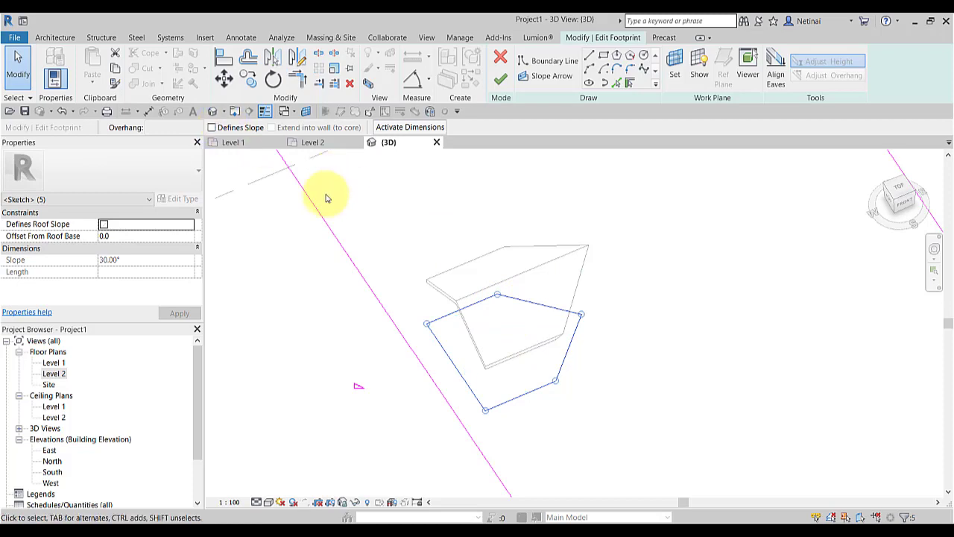
{"action": "left_click", "coordinate": [457, 246]}
{"action": "mouse_move", "coordinate": [469, 256]}
{"action": "middle_mouse_down", "text": "shift"}
{"action": "mouse_move", "coordinate": [664, 345]}
{"action": "mouse_move", "coordinate": [771, 234]}
{"action": "mouse_move", "coordinate": [616, 411]}
{"action": "middle_mouse_up", "text": "shift"}
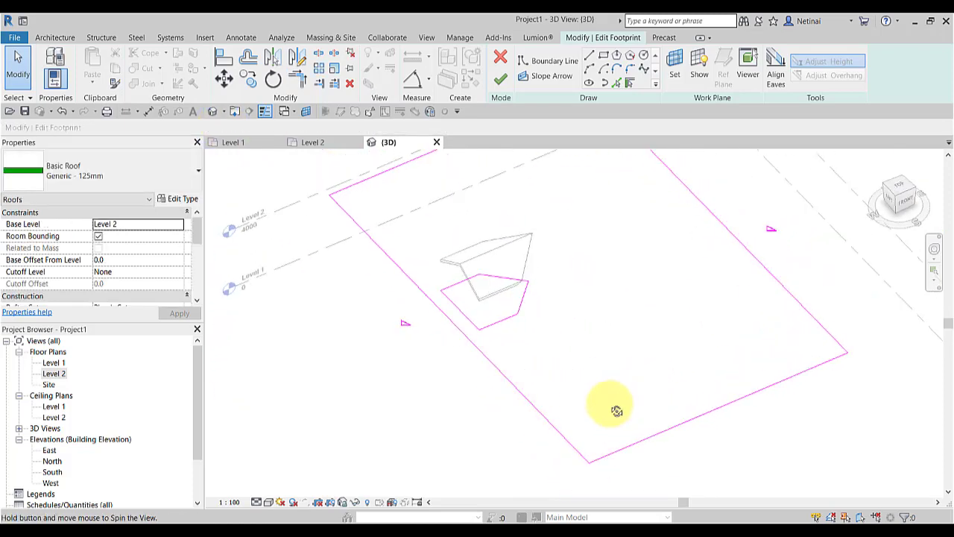
{"action": "left_click", "coordinate": [500, 85]}
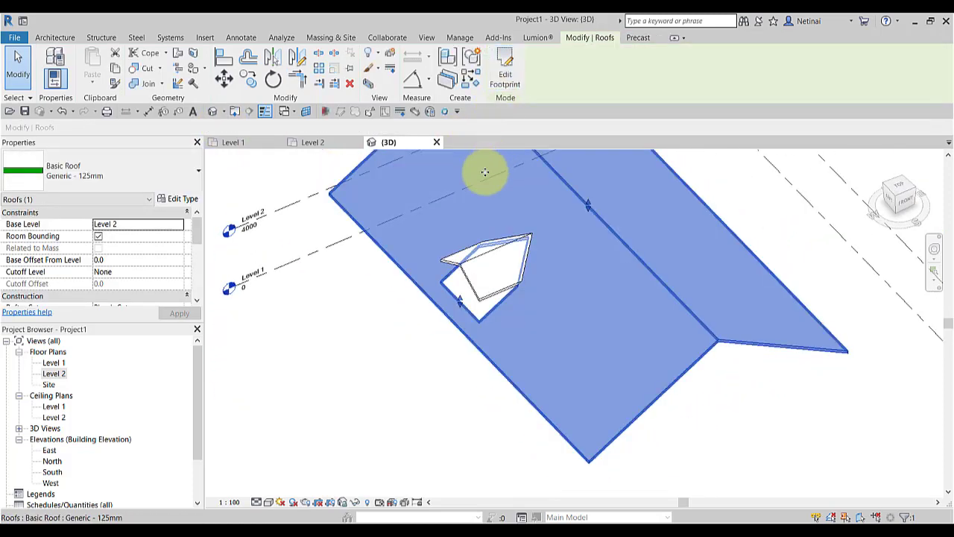
Orbit to view the dormer and start the Wall tool with Generic - 200mm walls.
{"action": "left_click", "coordinate": [426, 405]}
{"action": "mouse_move", "coordinate": [425, 405]}
{"action": "middle_mouse_down", "text": "shift"}
{"action": "mouse_move", "coordinate": [512, 336]}
{"action": "mouse_move", "coordinate": [568, 258]}
{"action": "mouse_move", "coordinate": [671, 235]}
{"action": "mouse_move", "coordinate": [634, 266]}
{"action": "mouse_move", "coordinate": [550, 249]}
{"action": "mouse_move", "coordinate": [533, 220]}
{"action": "mouse_move", "coordinate": [511, 259]}
{"action": "middle_mouse_up", "text": "shift"}
{"action": "scroll", "coordinate": [462, 253], "scroll_direction": "up", "scroll_amount": 4}
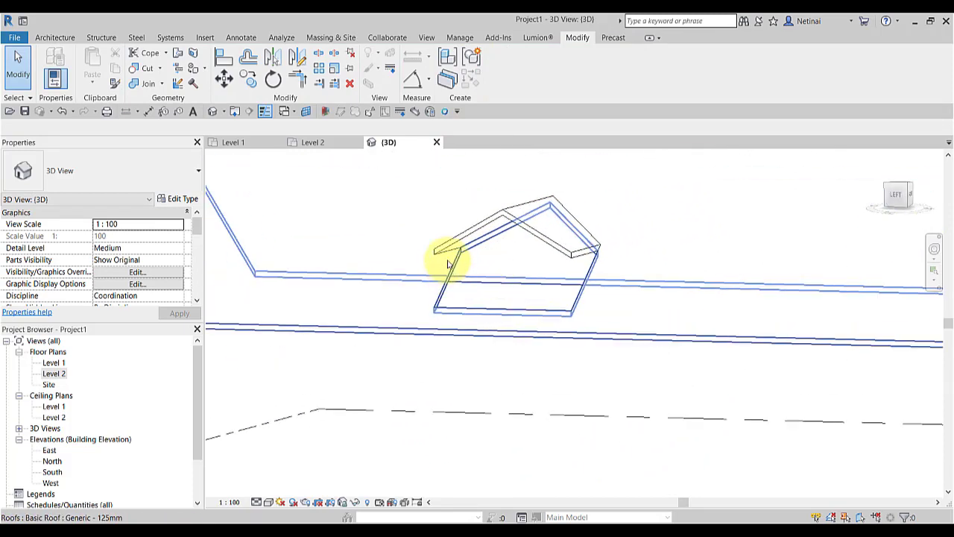
{"action": "scroll", "coordinate": [447, 250], "scroll_direction": "up", "scroll_amount": 2}
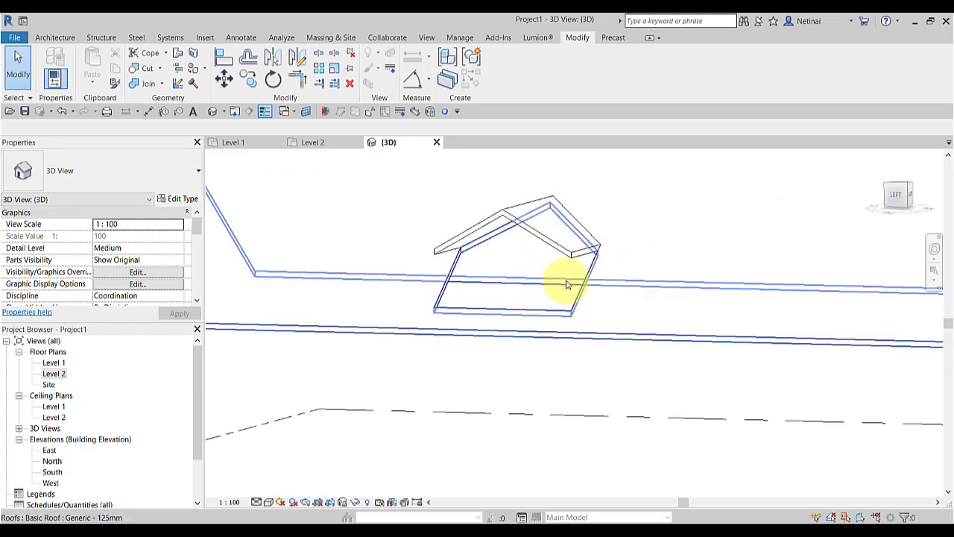
{"action": "mouse_move", "coordinate": [571, 294]}
{"action": "middle_mouse_down", "text": "shift"}
{"action": "mouse_move", "coordinate": [513, 288]}
{"action": "mouse_move", "coordinate": [574, 340]}
{"action": "mouse_move", "coordinate": [565, 372]}
{"action": "mouse_move", "coordinate": [550, 375]}
{"action": "mouse_move", "coordinate": [366, 256]}
{"action": "middle_mouse_up", "text": "shift"}
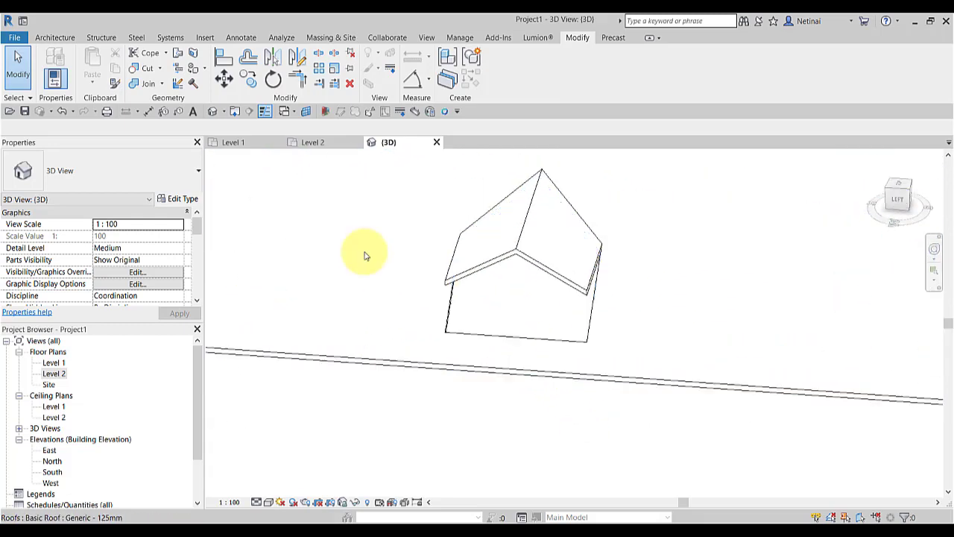
{"action": "left_click", "coordinate": [60, 39]}
{"action": "left_click", "coordinate": [57, 61]}
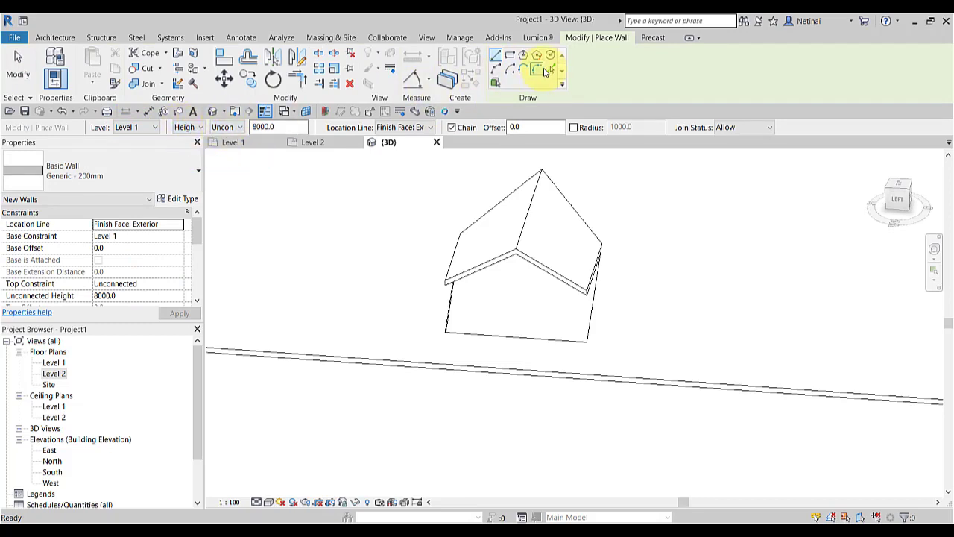
Set wall placement to Pick Lines with Location Line Finish Face: Exterior.
{"action": "left_click", "coordinate": [550, 69]}
{"action": "scroll", "coordinate": [490, 292], "scroll_direction": "up", "scroll_amount": 1}
{"action": "scroll", "coordinate": [481, 276], "scroll_direction": "up", "scroll_amount": 1}
{"action": "scroll", "coordinate": [470, 259], "scroll_direction": "up", "scroll_amount": 1}
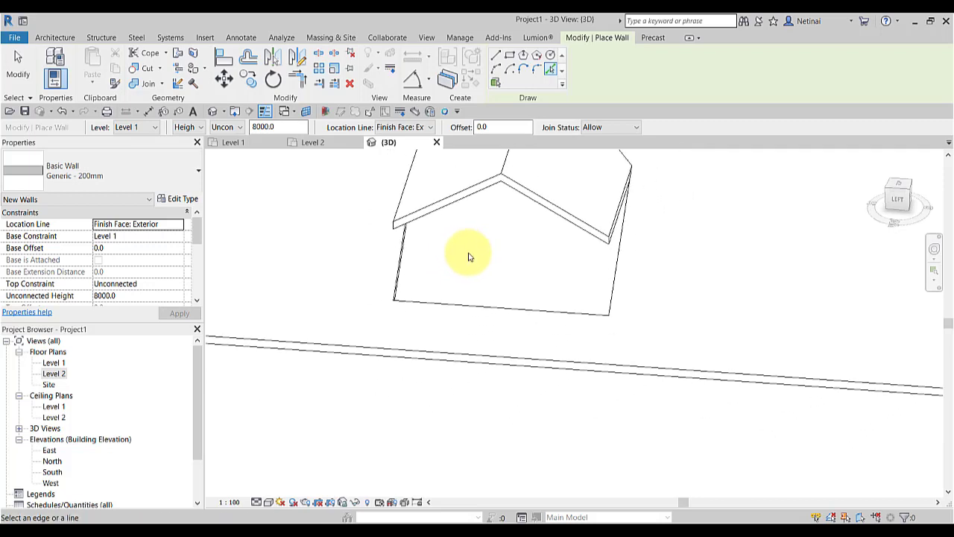
{"action": "scroll", "coordinate": [468, 256], "scroll_direction": "down", "scroll_amount": 1}
{"action": "left_click", "coordinate": [403, 128]}
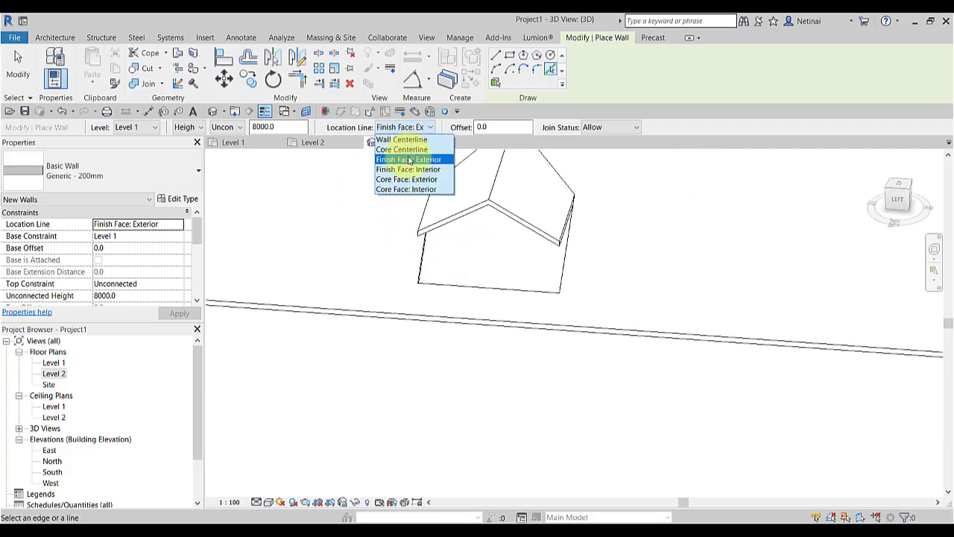
{"action": "left_click", "coordinate": [409, 159]}
Place three walls along the dormer roof's edges, then stop wall placement.
{"action": "scroll", "coordinate": [488, 258], "scroll_direction": "up", "scroll_amount": 1}
{"action": "scroll", "coordinate": [505, 264], "scroll_direction": "up", "scroll_amount": 1}
{"action": "scroll", "coordinate": [500, 256], "scroll_direction": "up", "scroll_amount": 2}
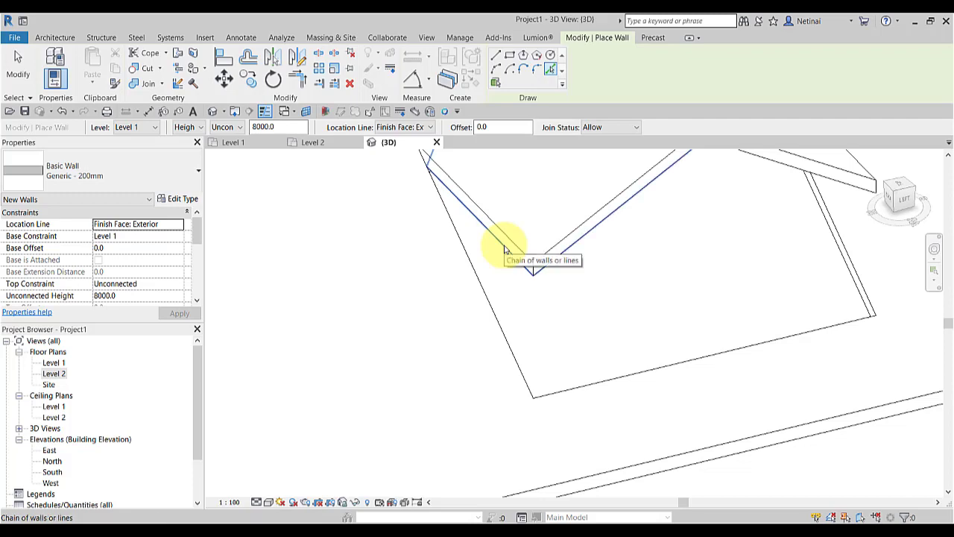
{"action": "scroll", "coordinate": [505, 250], "scroll_direction": "down", "scroll_amount": 2}
{"action": "scroll", "coordinate": [504, 250], "scroll_direction": "down", "scroll_amount": 1}
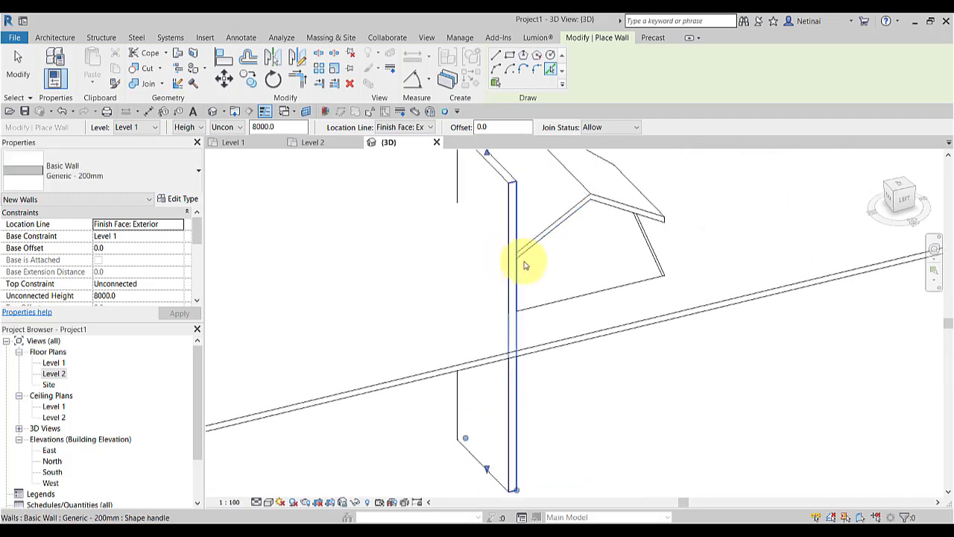
{"action": "mouse_move", "coordinate": [547, 238]}
{"action": "middle_mouse_down", "text": "shift"}
{"action": "mouse_move", "coordinate": [584, 251]}
{"action": "mouse_move", "coordinate": [628, 306]}
{"action": "mouse_move", "coordinate": [656, 267]}
{"action": "middle_mouse_up", "text": "shift"}
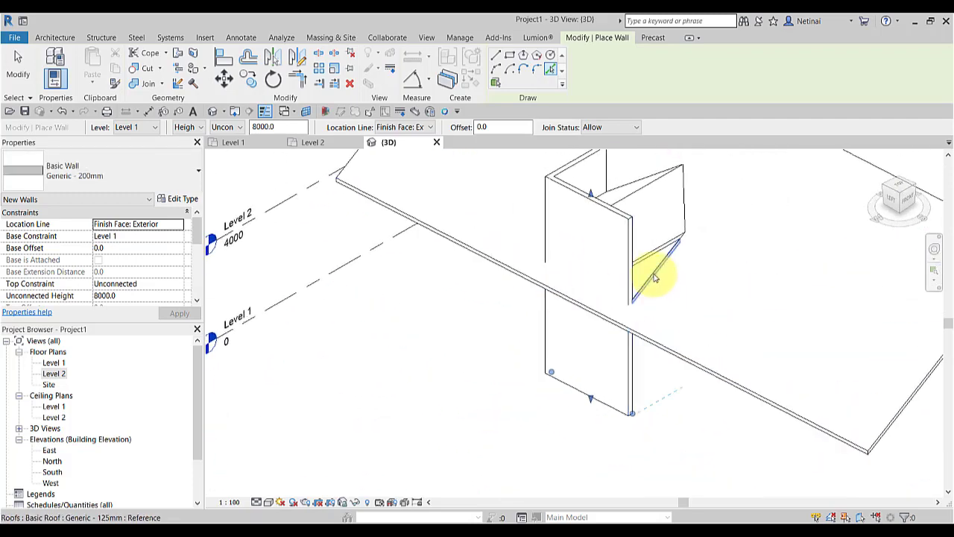
{"action": "scroll", "coordinate": [650, 245], "scroll_direction": "up", "scroll_amount": 2}
{"action": "scroll", "coordinate": [639, 273], "scroll_direction": "up", "scroll_amount": 1}
{"action": "scroll", "coordinate": [581, 330], "scroll_direction": "down", "scroll_amount": 3}
{"action": "scroll", "coordinate": [607, 213], "scroll_direction": "down", "scroll_amount": 2}
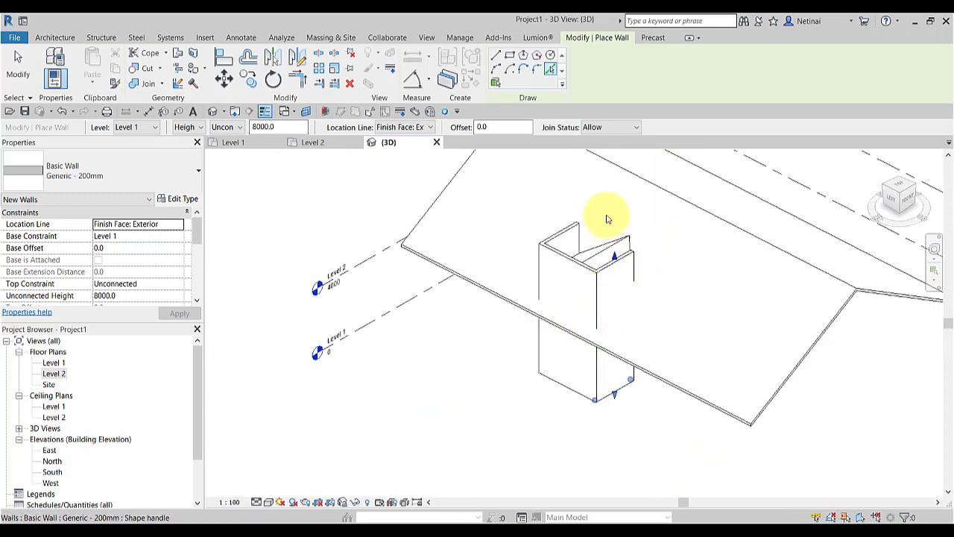
{"action": "key", "text": "Escape"}
{"action": "scroll", "coordinate": [554, 238], "scroll_direction": "up", "scroll_amount": 2}
Tab-select the connected chain of three dormer walls.
{"action": "key", "text": "Tab"}
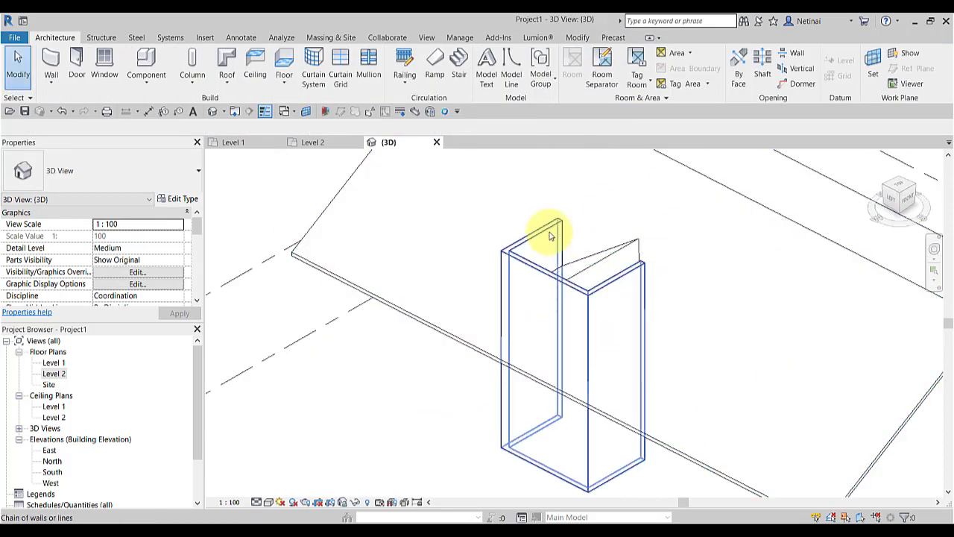
{"action": "left_click", "coordinate": [548, 224]}
{"action": "mouse_move", "coordinate": [547, 224]}
{"action": "middle_mouse_down", "text": "shift"}
{"action": "mouse_move", "coordinate": [618, 223]}
{"action": "mouse_move", "coordinate": [614, 304]}
{"action": "mouse_move", "coordinate": [707, 338]}
{"action": "mouse_move", "coordinate": [782, 301]}
{"action": "mouse_move", "coordinate": [663, 294]}
{"action": "mouse_move", "coordinate": [709, 351]}
{"action": "mouse_move", "coordinate": [696, 344]}
{"action": "mouse_move", "coordinate": [720, 398]}
{"action": "mouse_move", "coordinate": [573, 248]}
{"action": "middle_mouse_up", "text": "shift"}
{"action": "left_click", "coordinate": [696, 343]}
{"action": "key", "text": "Tab"}
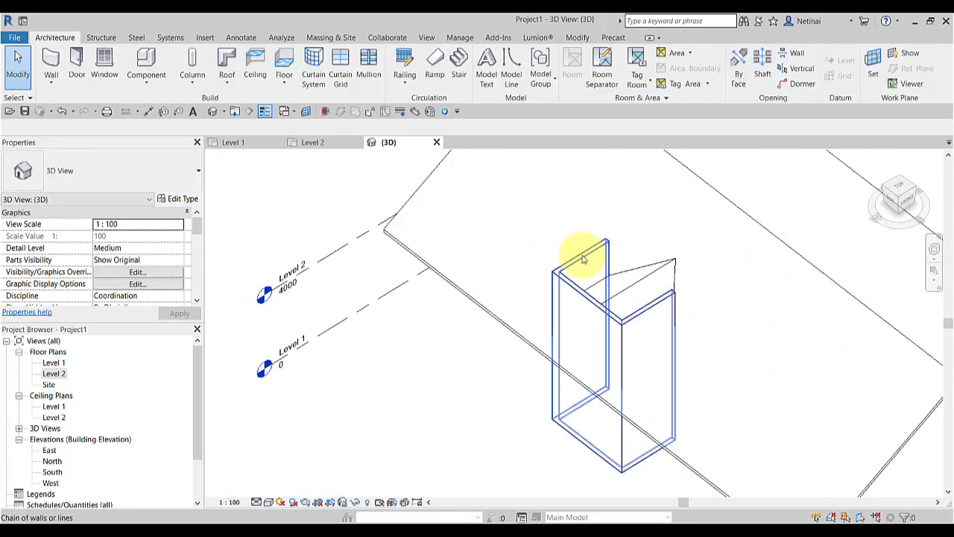
{"action": "left_click", "coordinate": [584, 258]}
{"action": "mouse_move", "coordinate": [544, 335]}
{"action": "middle_mouse_down", "text": "shift"}
{"action": "mouse_move", "coordinate": [571, 366]}
{"action": "mouse_move", "coordinate": [571, 337]}
{"action": "mouse_move", "coordinate": [521, 356]}
{"action": "middle_mouse_up", "text": "shift"}
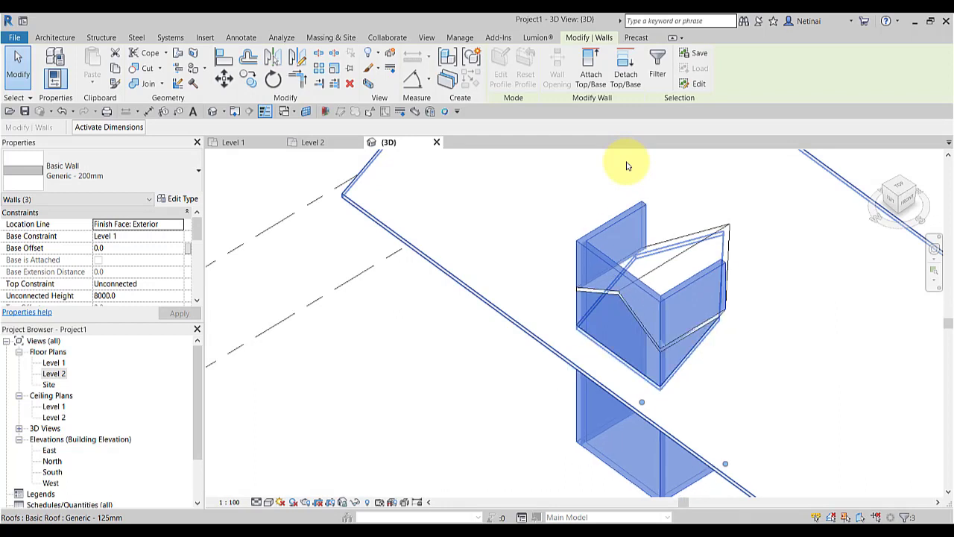
{"action": "scroll", "coordinate": [615, 284], "scroll_direction": "up", "scroll_amount": 4}
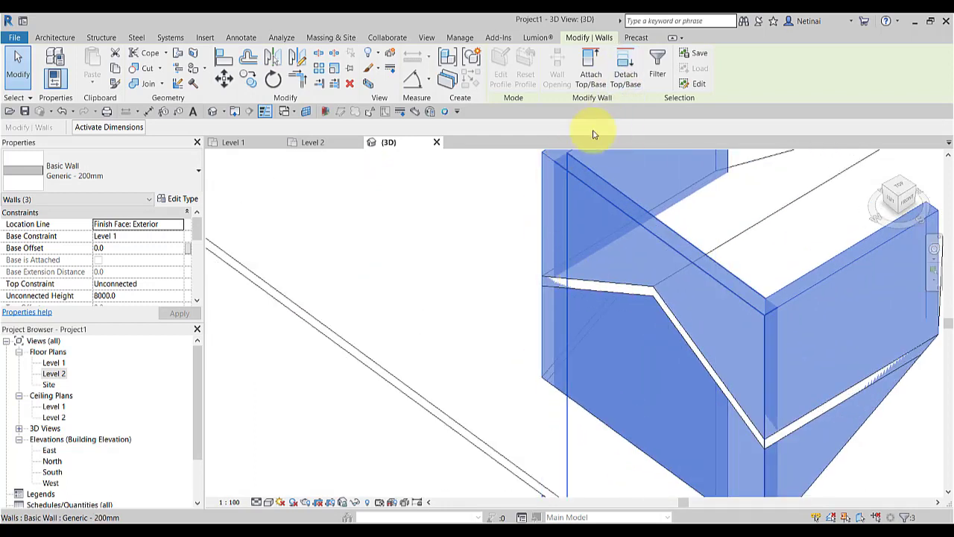
Attach the walls' tops to the dormer roof and orbit to check the result.
{"action": "left_click", "coordinate": [592, 74]}
{"action": "scroll", "coordinate": [617, 245], "scroll_direction": "down", "scroll_amount": 2}
{"action": "left_click", "coordinate": [611, 286]}
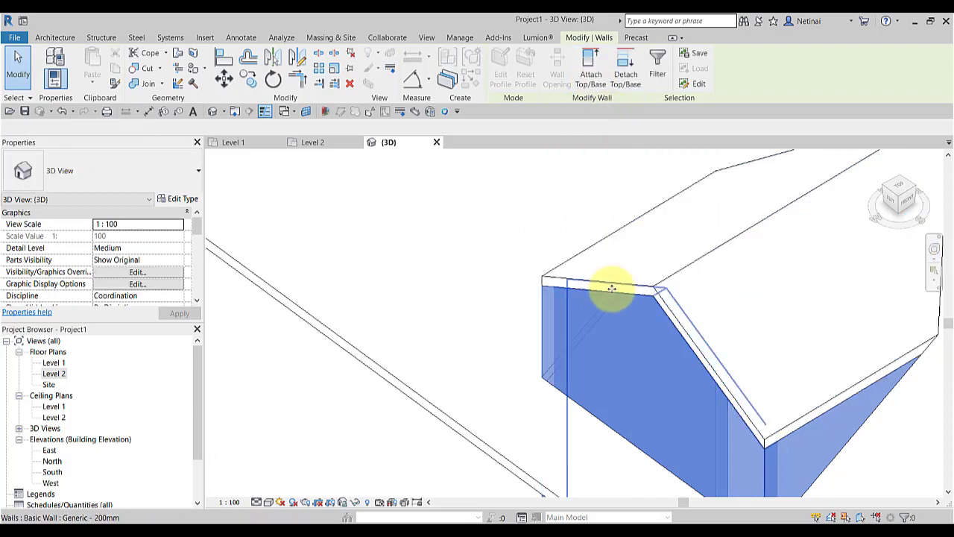
{"action": "scroll", "coordinate": [577, 277], "scroll_direction": "down", "scroll_amount": 4}
{"action": "key", "text": "Escape"}
{"action": "mouse_move", "coordinate": [541, 290]}
{"action": "middle_mouse_down", "text": "shift"}
{"action": "mouse_move", "coordinate": [634, 430]}
{"action": "mouse_move", "coordinate": [609, 217]}
{"action": "mouse_move", "coordinate": [502, 196]}
{"action": "mouse_move", "coordinate": [600, 318]}
{"action": "mouse_move", "coordinate": [539, 214]}
{"action": "mouse_move", "coordinate": [567, 316]}
{"action": "middle_mouse_up", "text": "shift"}
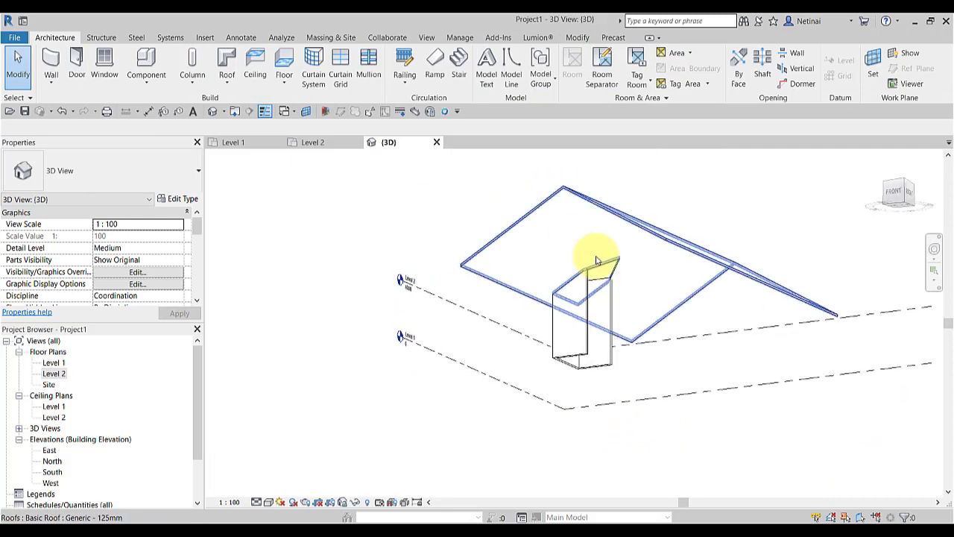
{"action": "scroll", "coordinate": [566, 316], "scroll_direction": "up", "scroll_amount": 2}
{"action": "scroll", "coordinate": [567, 316], "scroll_direction": "up", "scroll_amount": 2}
{"action": "scroll", "coordinate": [601, 293], "scroll_direction": "down", "scroll_amount": 3}
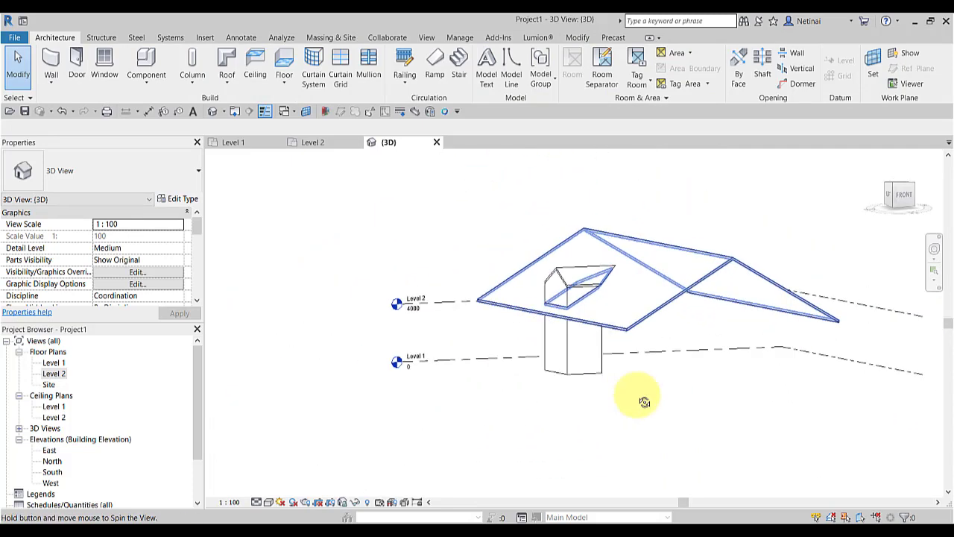
{"action": "middle_click_drag", "start_coordinate": [639, 398], "coordinate": [586, 276], "text": "shift"}
{"action": "scroll", "coordinate": [597, 291], "scroll_direction": "up", "scroll_amount": 3}
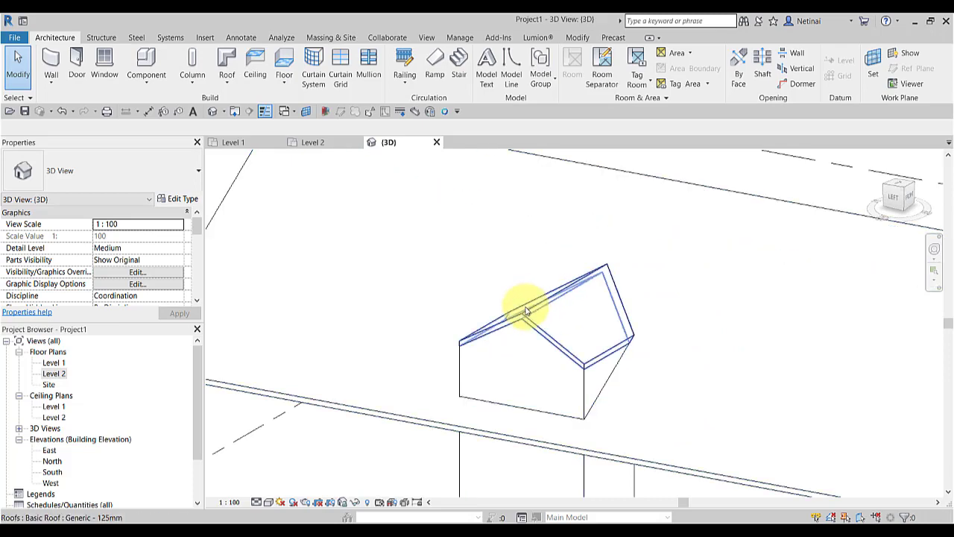
Edit the dormer roof footprint, offsetting three boundary lines outward by 1000, then finish the edit.
{"action": "double_click", "coordinate": [526, 311]}
{"action": "mouse_move", "coordinate": [549, 283]}
{"action": "middle_mouse_down", "text": "shift"}
{"action": "mouse_move", "coordinate": [572, 276]}
{"action": "mouse_move", "coordinate": [618, 463]}
{"action": "mouse_move", "coordinate": [552, 323]}
{"action": "middle_mouse_up", "text": "shift"}
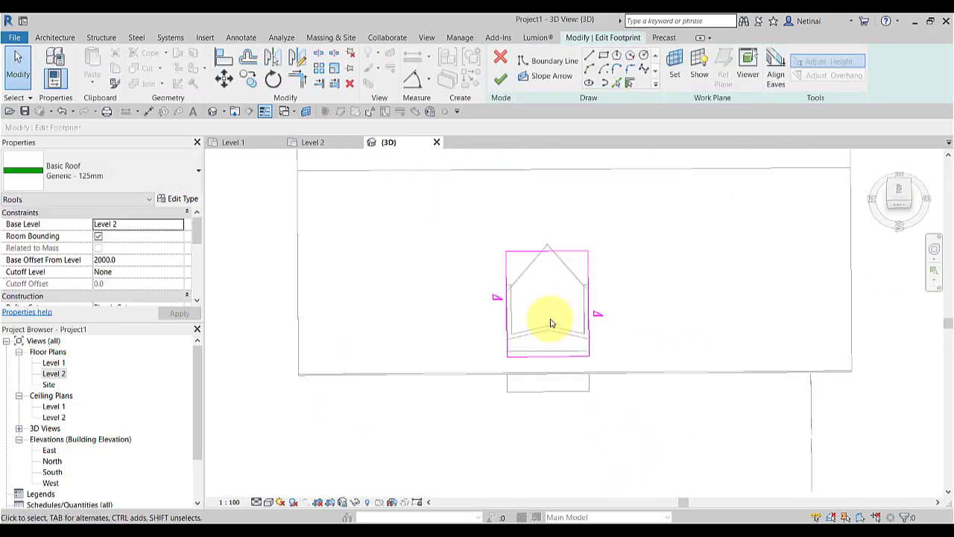
{"action": "scroll", "coordinate": [552, 323], "scroll_direction": "up", "scroll_amount": 2}
{"action": "left_click", "coordinate": [249, 56]}
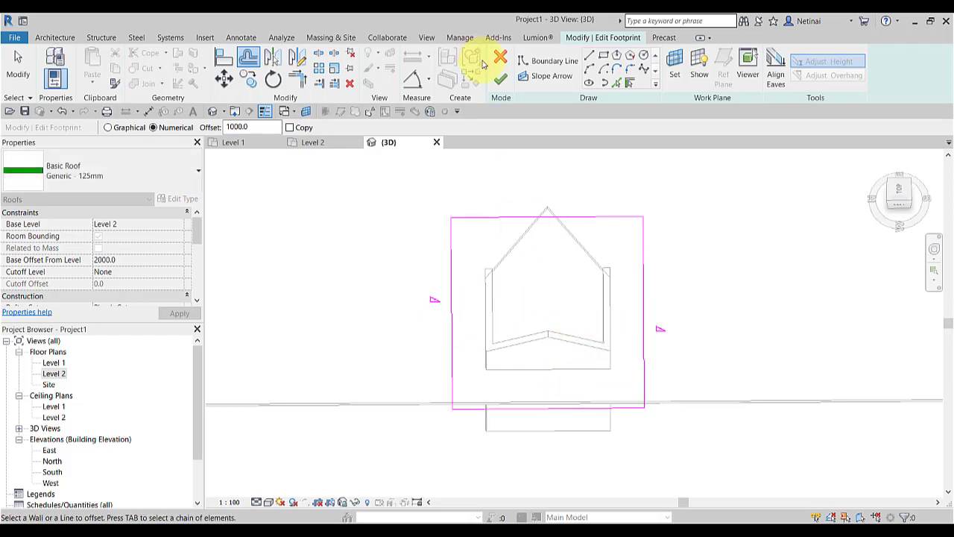
{"action": "left_click", "coordinate": [501, 79]}
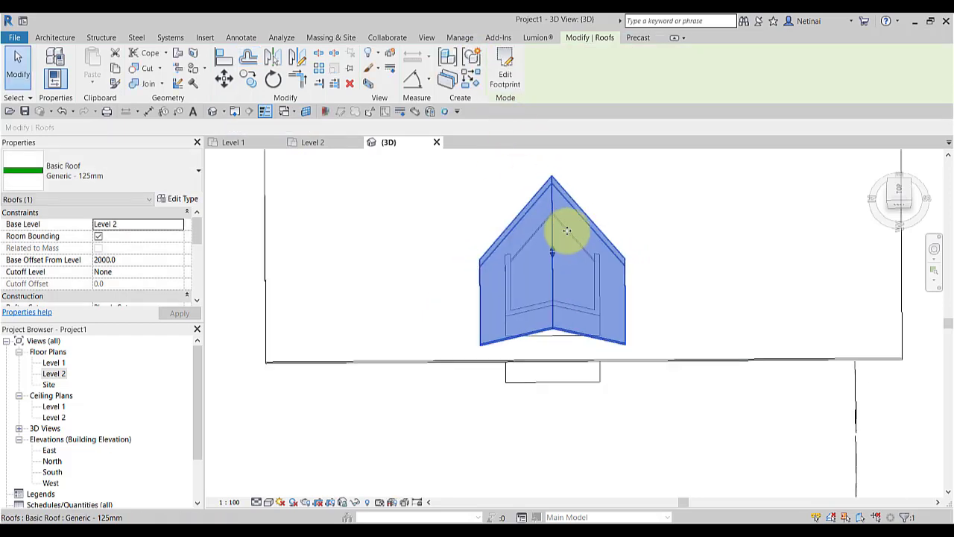
{"action": "left_click", "coordinate": [646, 390]}
{"action": "mouse_move", "coordinate": [646, 390]}
{"action": "middle_mouse_down", "text": "shift"}
{"action": "mouse_move", "coordinate": [609, 246]}
{"action": "mouse_move", "coordinate": [579, 320]}
{"action": "mouse_move", "coordinate": [648, 298]}
{"action": "mouse_move", "coordinate": [558, 247]}
{"action": "mouse_move", "coordinate": [499, 258]}
{"action": "mouse_move", "coordinate": [571, 364]}
{"action": "mouse_move", "coordinate": [488, 300]}
{"action": "mouse_move", "coordinate": [524, 335]}
{"action": "mouse_move", "coordinate": [517, 329]}
{"action": "mouse_move", "coordinate": [612, 256]}
{"action": "mouse_move", "coordinate": [560, 335]}
{"action": "mouse_move", "coordinate": [599, 398]}
{"action": "mouse_move", "coordinate": [603, 357]}
{"action": "mouse_move", "coordinate": [616, 345]}
{"action": "mouse_move", "coordinate": [678, 401]}
{"action": "mouse_move", "coordinate": [612, 300]}
{"action": "mouse_move", "coordinate": [558, 273]}
{"action": "mouse_move", "coordinate": [441, 340]}
{"action": "mouse_move", "coordinate": [597, 384]}
{"action": "mouse_move", "coordinate": [703, 437]}
{"action": "mouse_move", "coordinate": [667, 386]}
{"action": "mouse_move", "coordinate": [647, 430]}
{"action": "middle_mouse_up", "text": "shift"}
{"action": "left_click", "coordinate": [562, 282]}
{"action": "left_click", "coordinate": [667, 385]}
{"action": "scroll", "coordinate": [648, 430], "scroll_direction": "up", "scroll_amount": 2}
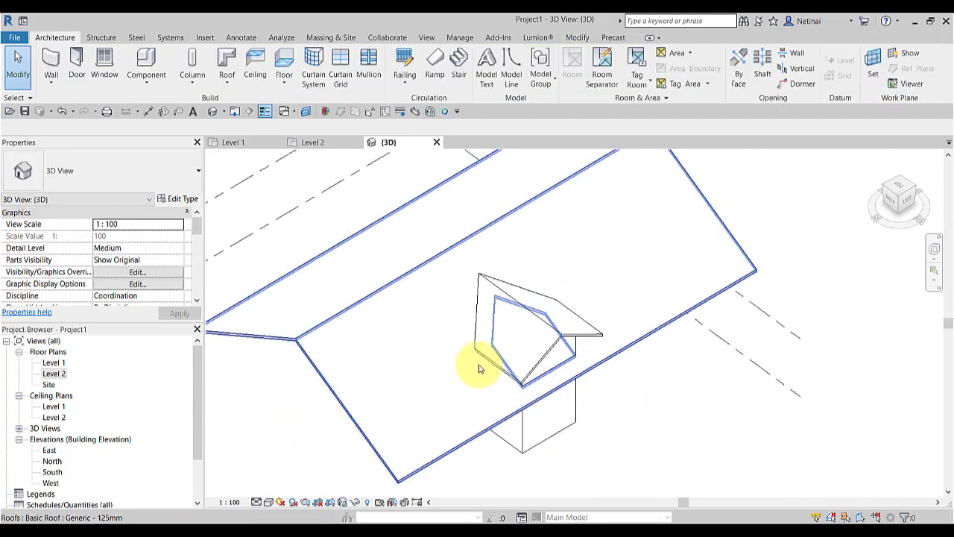
{"action": "middle_click_drag", "start_coordinate": [632, 393], "coordinate": [684, 412]}
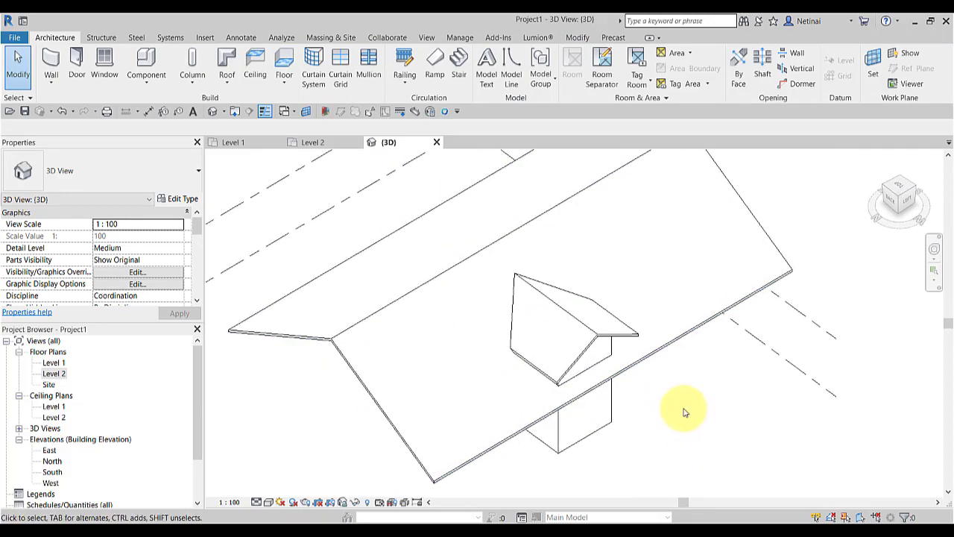